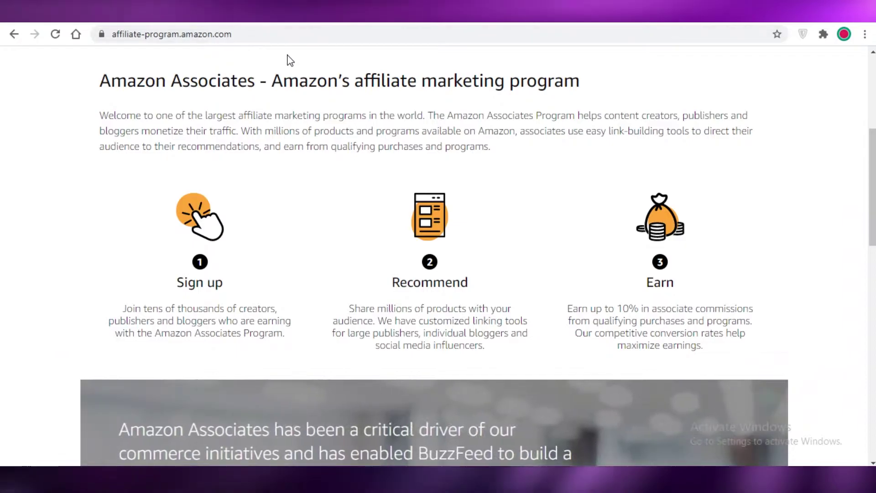
Step: Examine the Amazon Associates introduction and its sign up, recommend and earn sections, highlighting part of the commission text
scroll(762, 297, "up", 5)
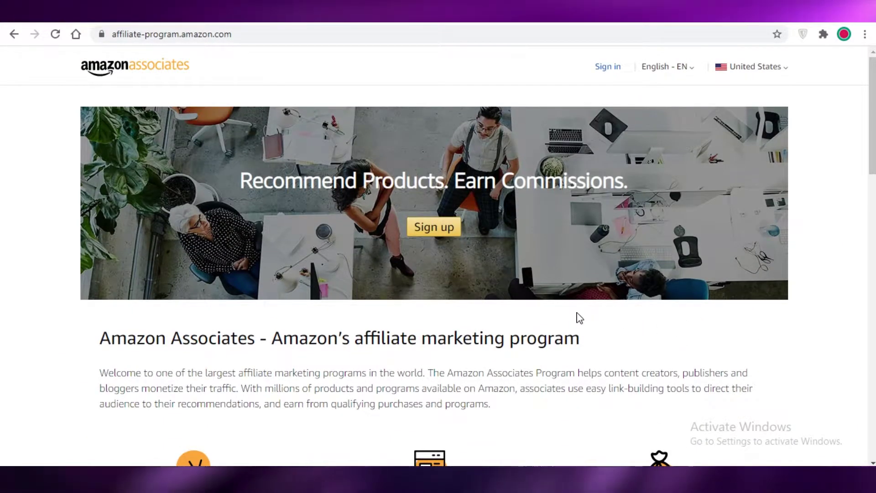
scroll(703, 231, "down", 5)
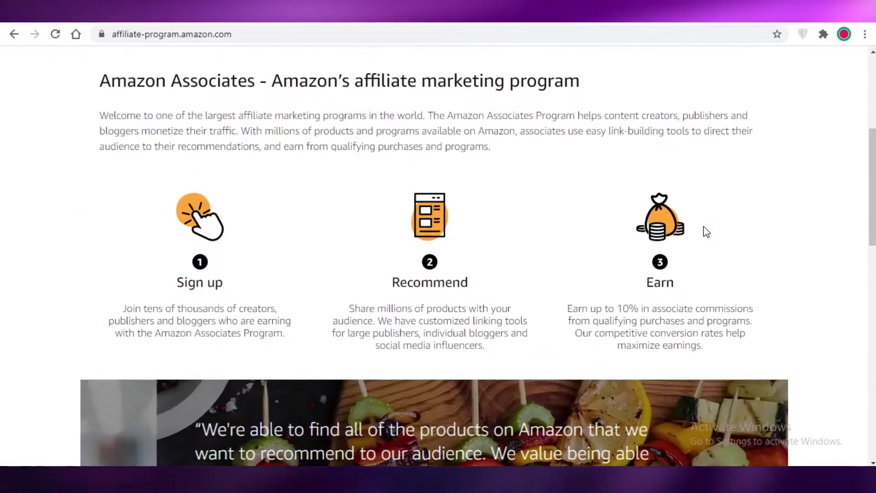
scroll(700, 233, "up", 5)
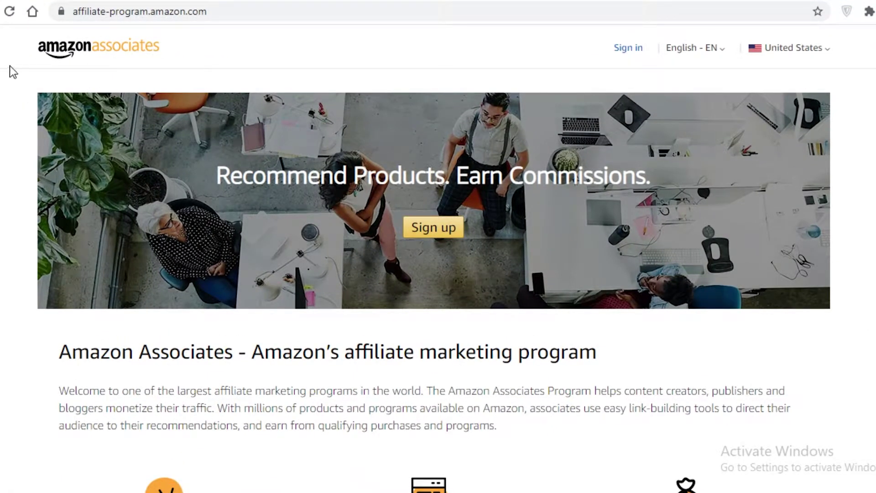
scroll(228, 217, "down", 8)
scroll(95, 190, "up", 2)
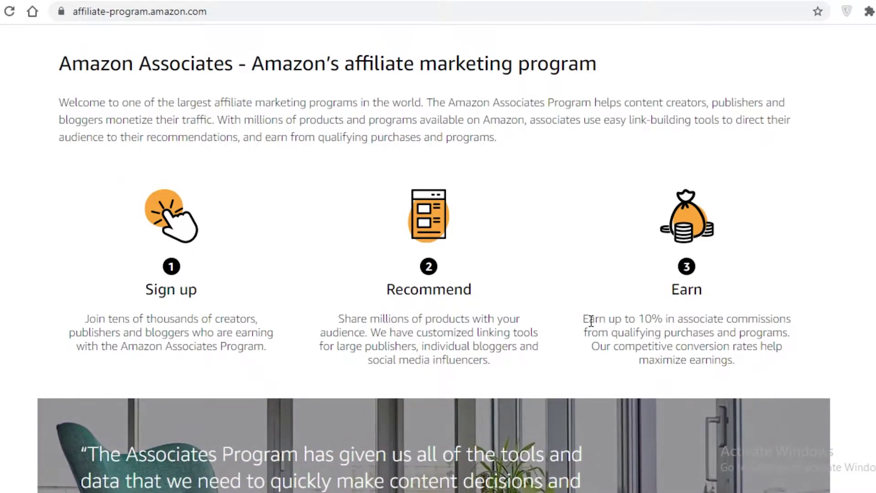
left_click_drag(611, 316, 725, 314)
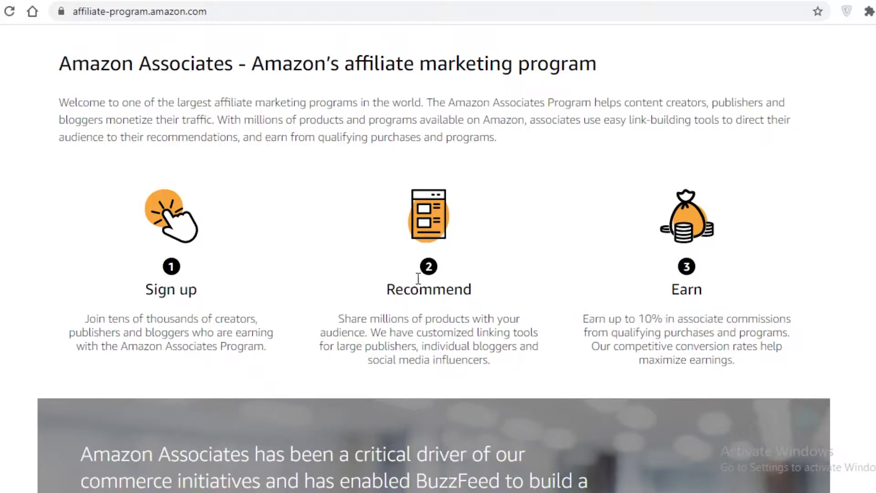
Step: Review the Amazon Associates home page from the customer testimonials through the frequently asked questions on earning, qualifying and signing up
scroll(358, 247, "down", 9)
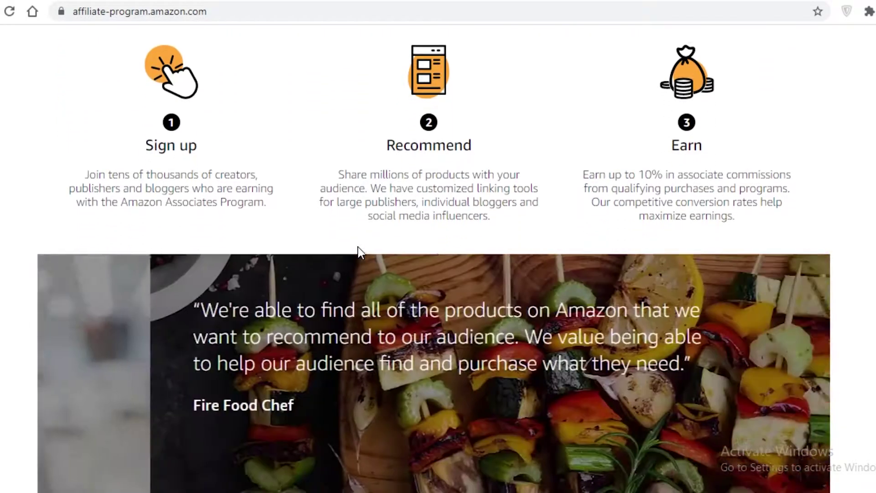
scroll(357, 262, "up", 8)
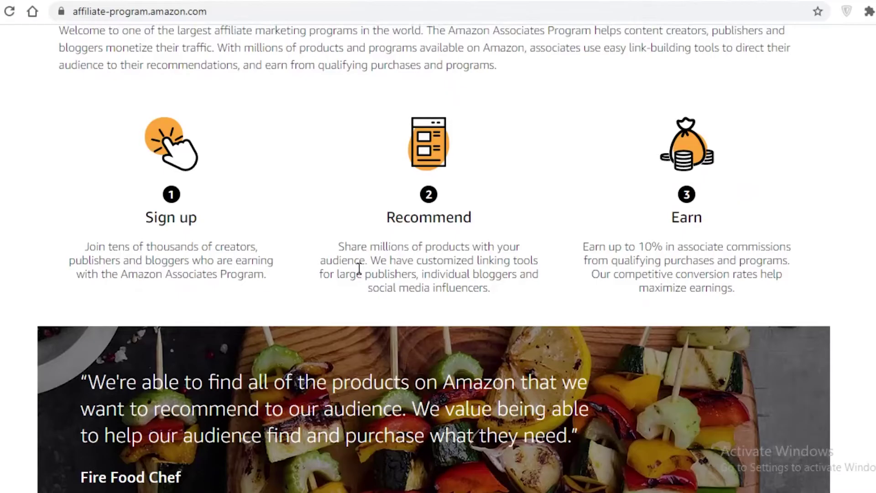
scroll(359, 269, "up", 8)
scroll(379, 336, "down", 12)
scroll(562, 241, "up", 5)
scroll(546, 278, "down", 5)
scroll(540, 272, "down", 10)
scroll(536, 278, "up", 5)
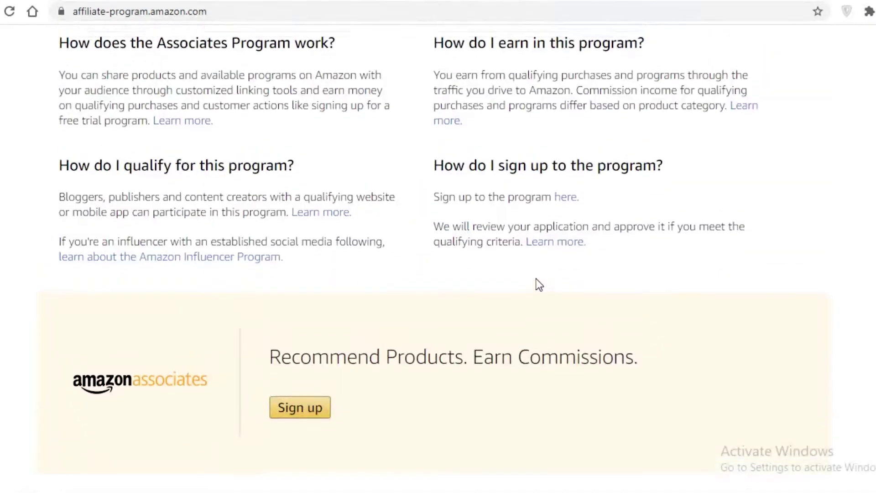
scroll(536, 280, "down", 6)
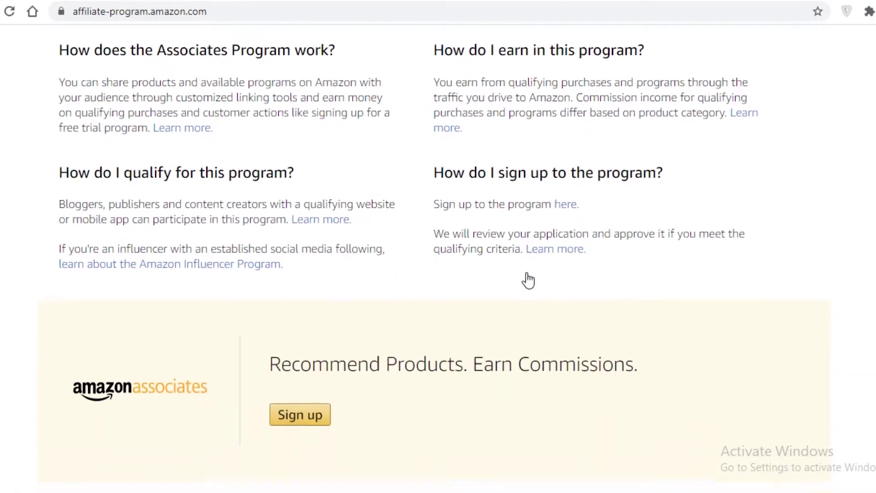
scroll(528, 278, "up", 5)
scroll(516, 286, "up", 15)
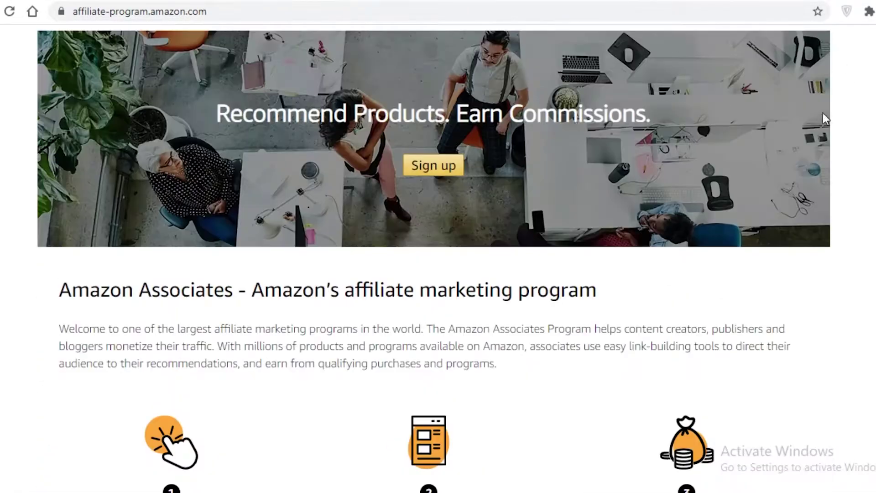
Step: Try to sign in to the Amazon account for the Associates sign-up using the prefilled password
scroll(302, 235, "up", 2)
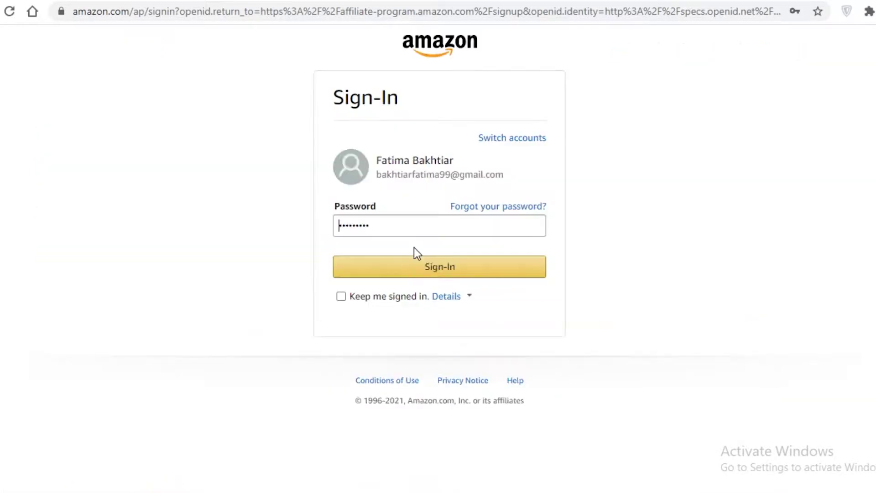
left_click(387, 276)
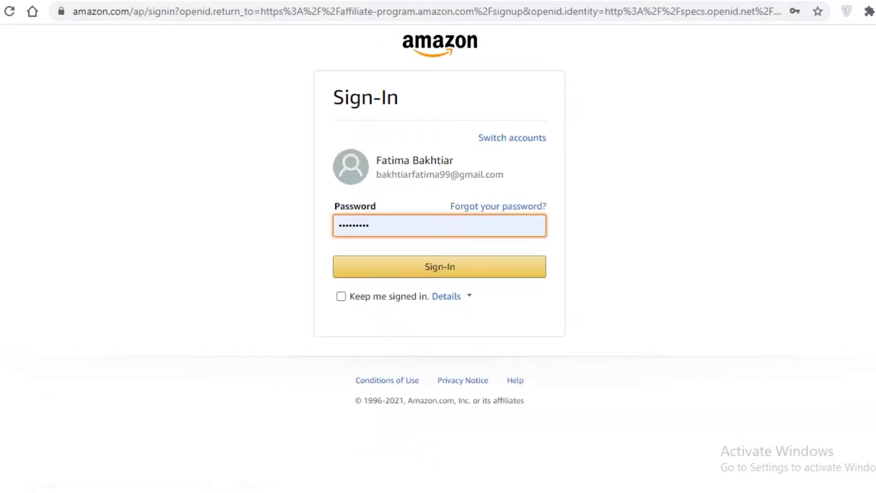
Step: Look over the Associates home page again from the program steps down to the frequently asked questions
scroll(823, 114, "down", 7)
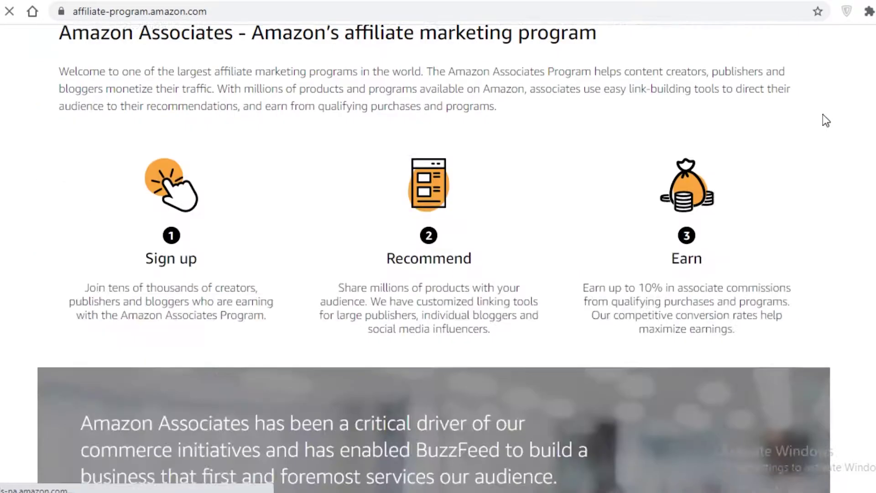
scroll(452, 172, "down", 8)
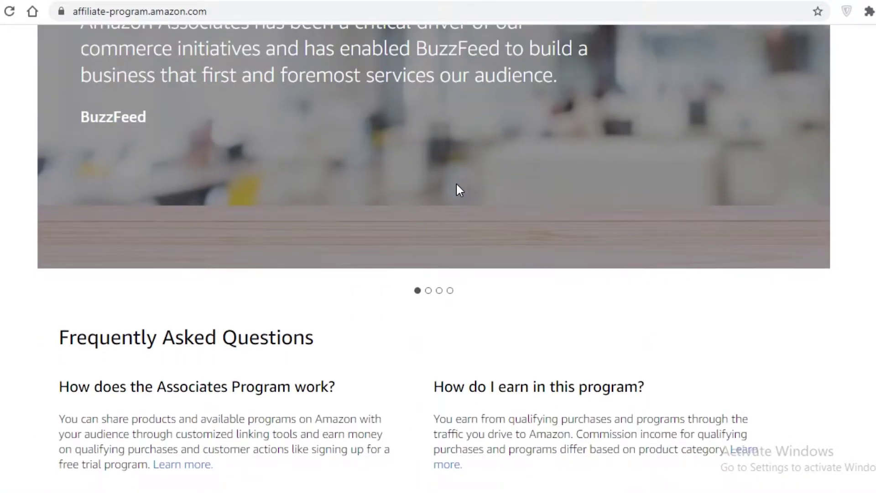
scroll(325, 214, "up", 15)
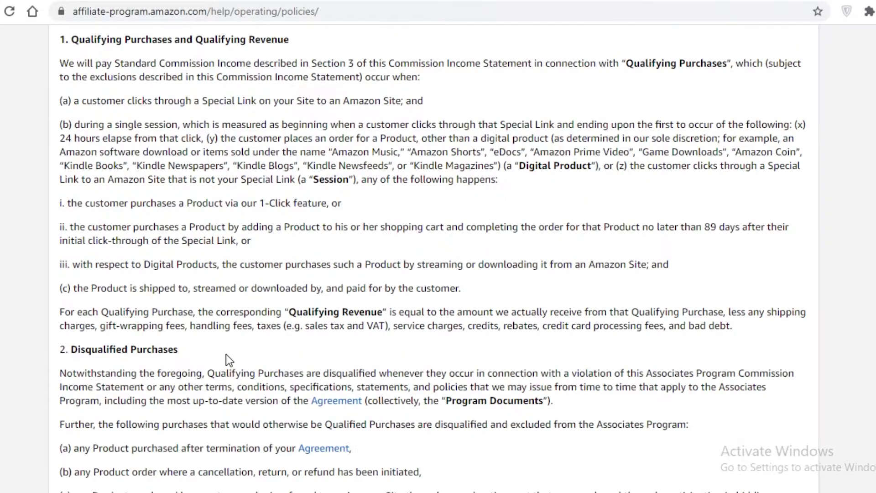
Step: Read the Qualifying Purchases and Qualifying Revenue section of the Associates Program Commission Income Statement
scroll(225, 360, "up", 10)
scroll(392, 319, "down", 9)
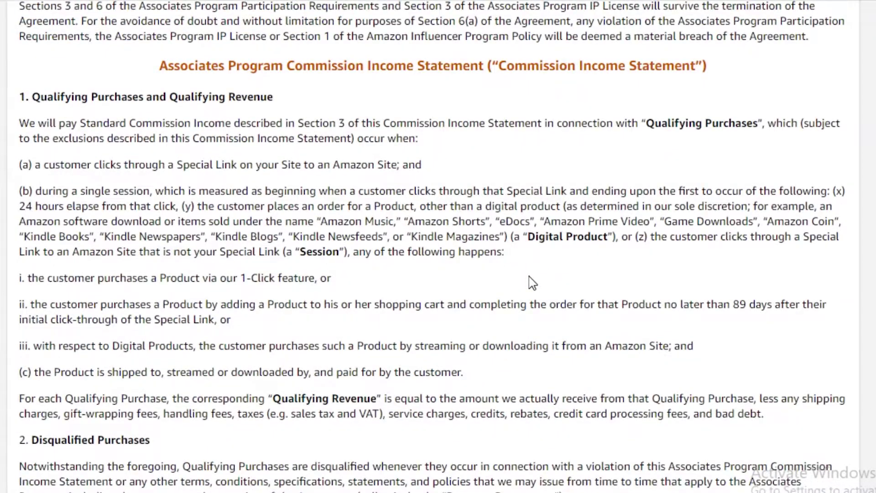
scroll(529, 283, "down", 3)
scroll(522, 287, "up", 3)
Step: Read the Disqualified Purchases section and highlight the term "Redirecting Link" in item (e)
scroll(426, 294, "down", 9)
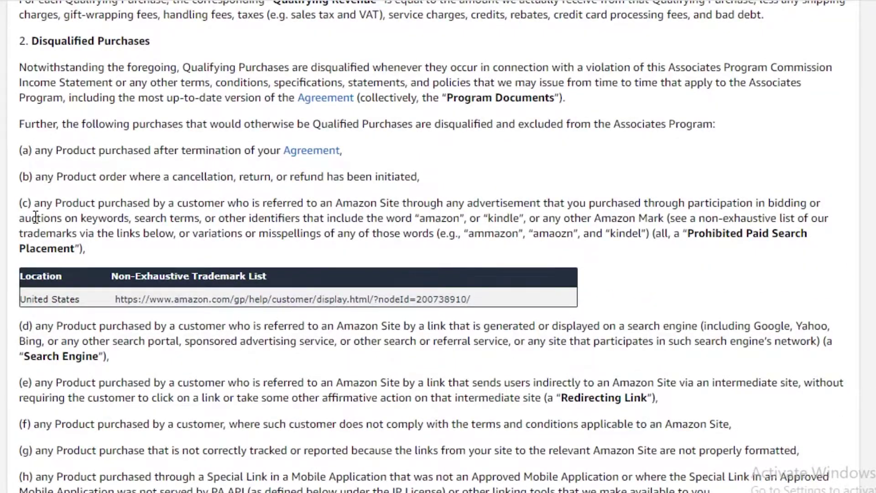
scroll(37, 207, "down", 4)
scroll(89, 271, "up", 2)
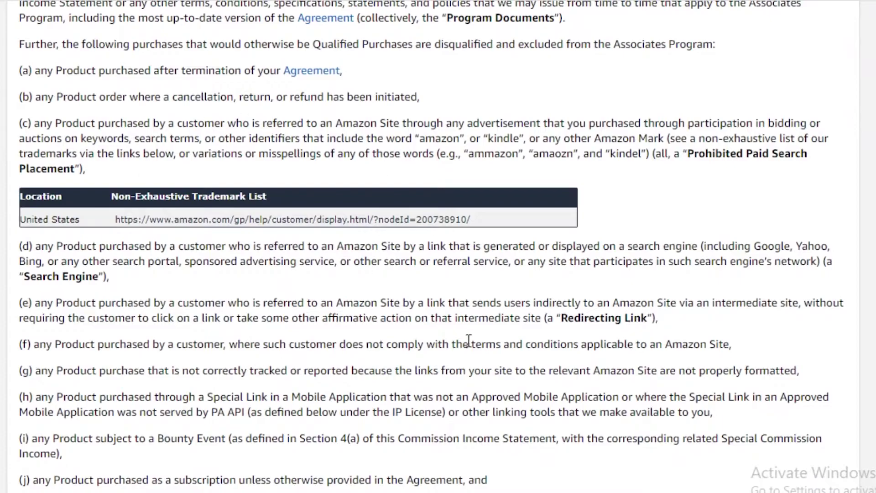
left_click_drag(568, 318, 616, 318)
mouse_move(640, 314)
left_mouse_down()
mouse_move(649, 304)
mouse_move(650, 318)
left_mouse_up()
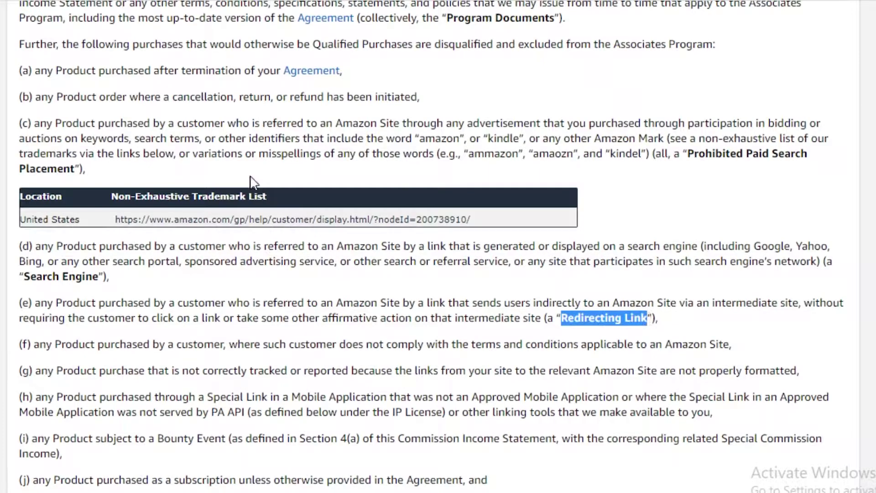
left_click(258, 246)
Step: Examine items (a) to (k) of the Disqualified Purchases list and the Standard Commission Income section below it
scroll(61, 249, "up", 4)
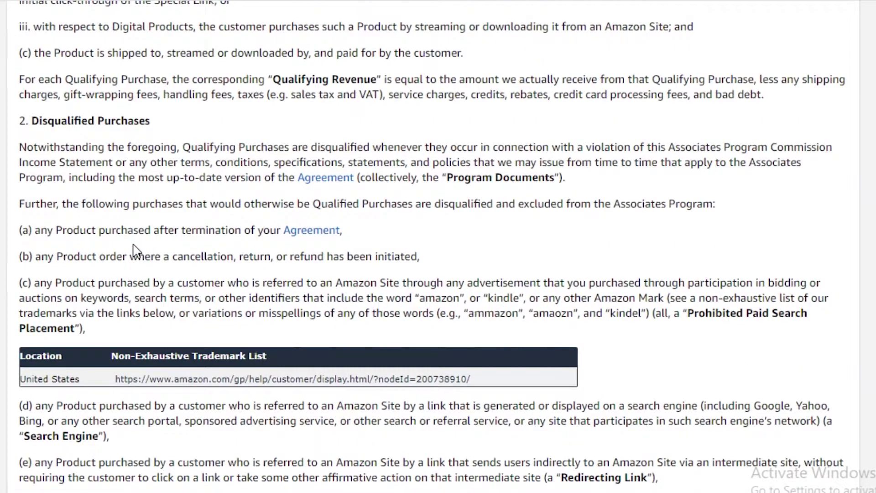
scroll(206, 281, "down", 3)
scroll(204, 280, "up", 3)
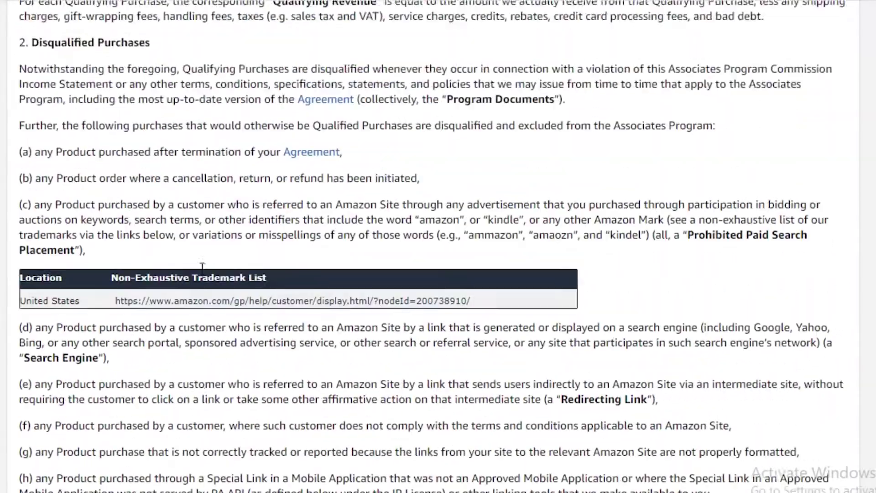
scroll(204, 276, "down", 4)
scroll(204, 273, "down", 5)
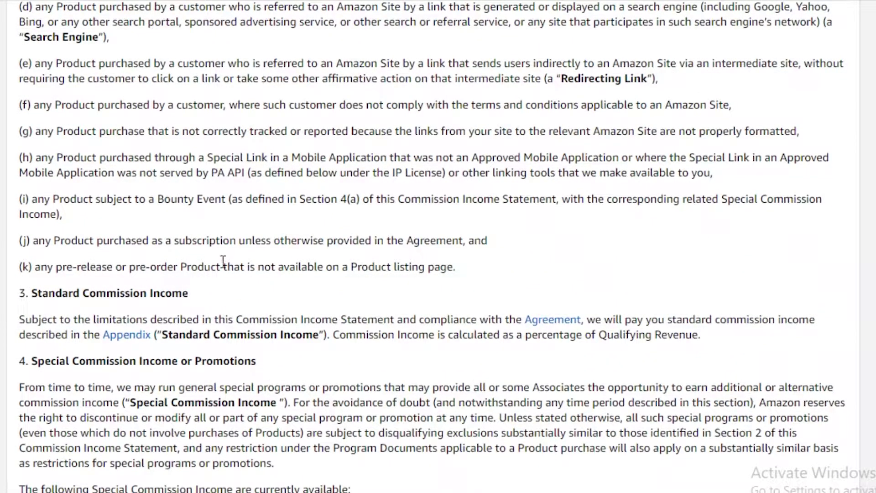
scroll(147, 194, "up", 2)
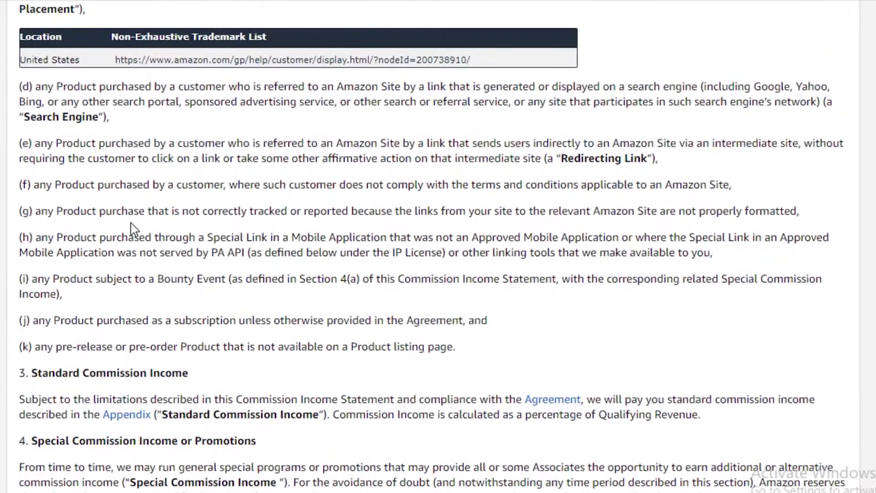
scroll(118, 245, "up", 7)
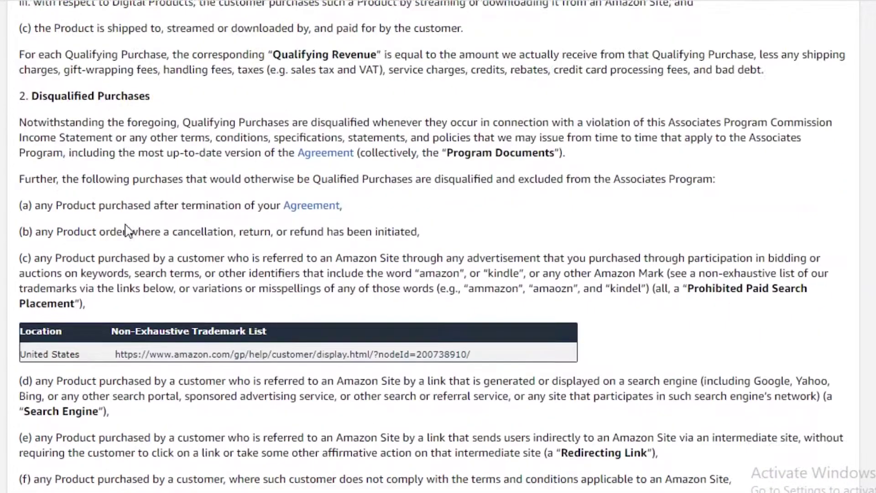
scroll(75, 161, "down", 4)
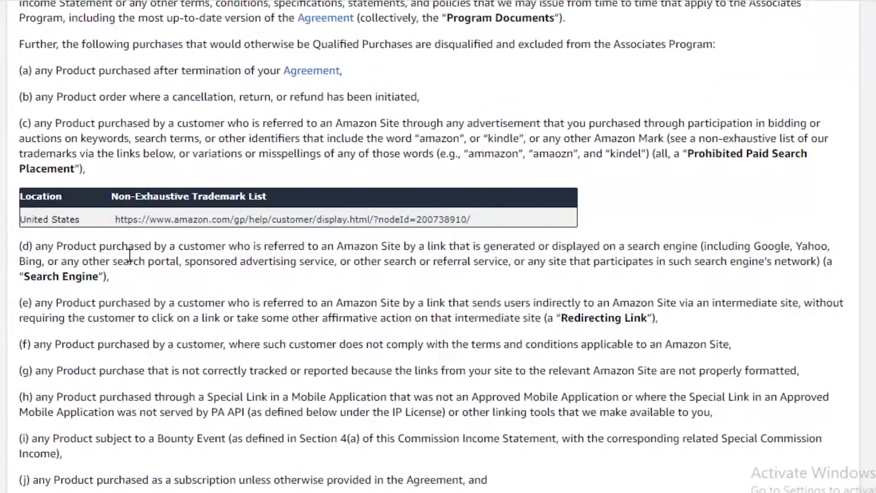
scroll(125, 262, "up", 4)
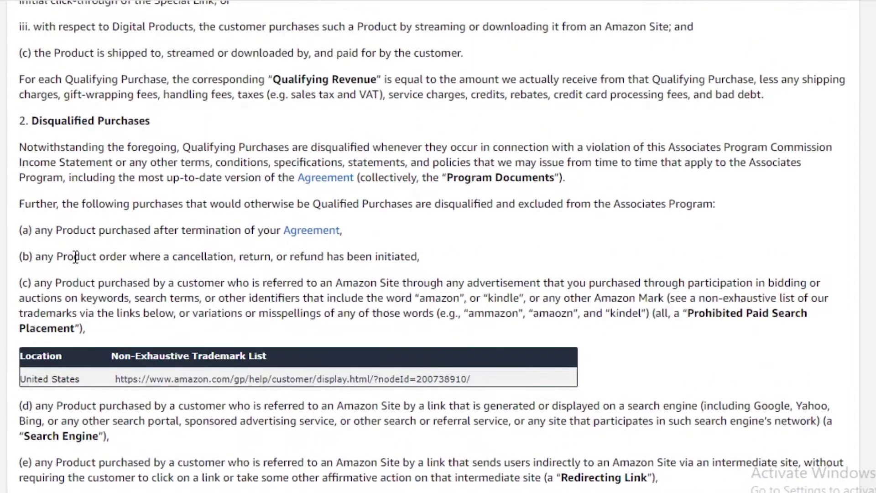
scroll(114, 247, "down", 9)
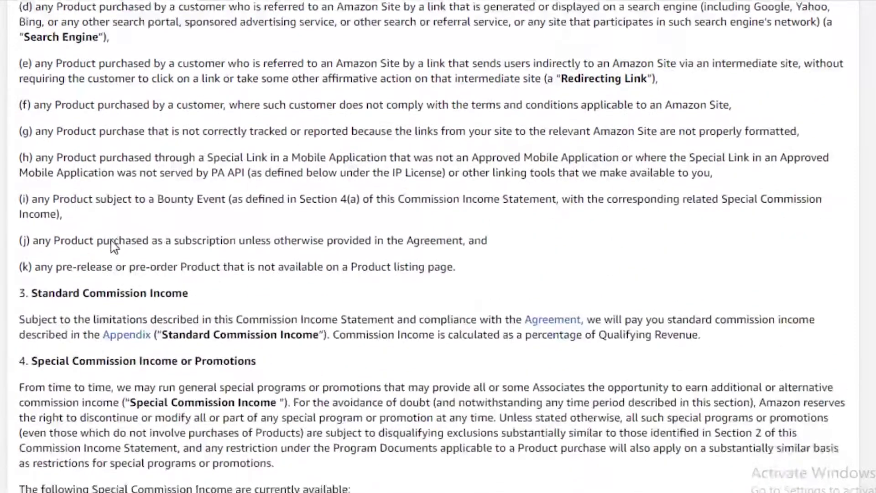
Step: Skim the Associates Program Policies page, including the special commission income, Bounty Events, Bonus Events and site suitability rules
scroll(112, 241, "down", 7)
scroll(621, 342, "up", 20)
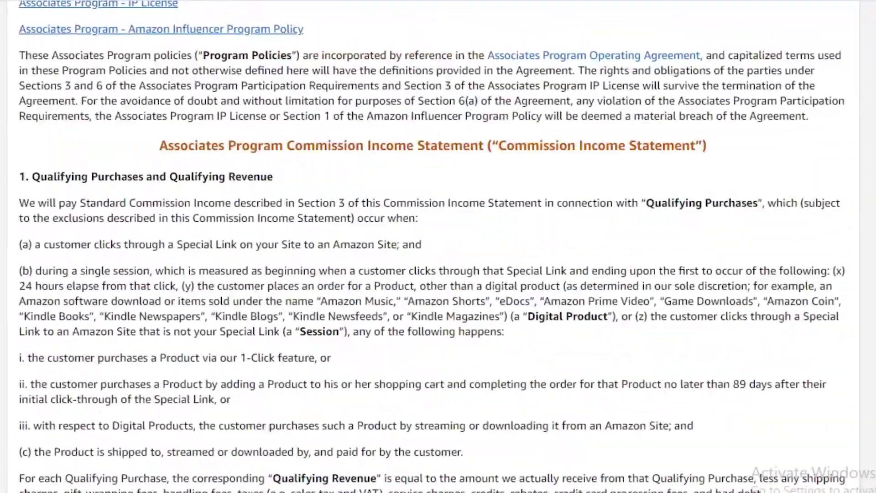
scroll(641, 223, "down", 20)
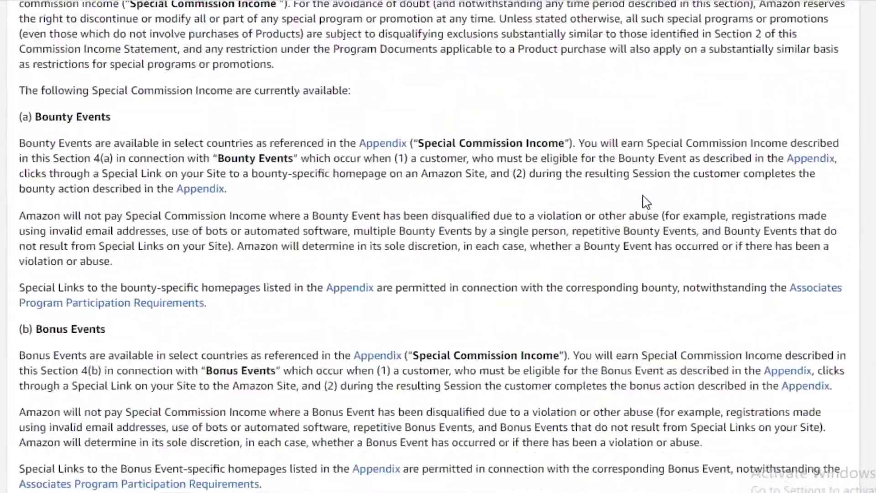
scroll(438, 247, "down", 20)
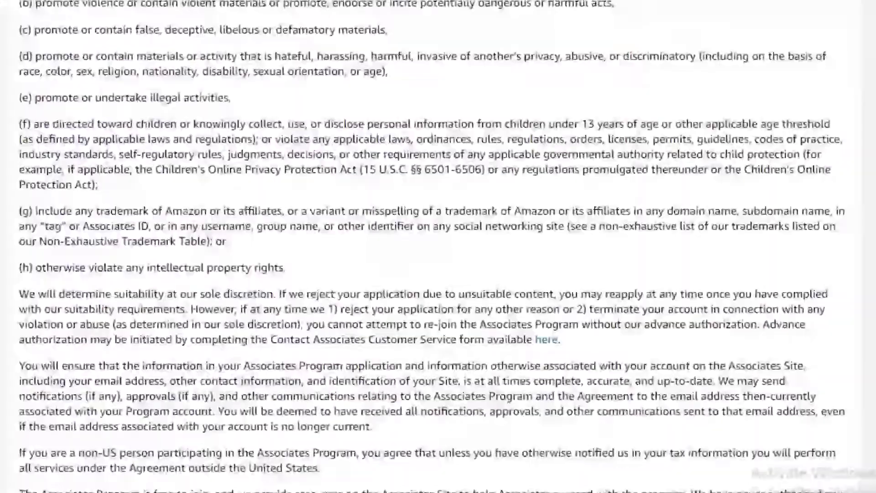
key("Home")
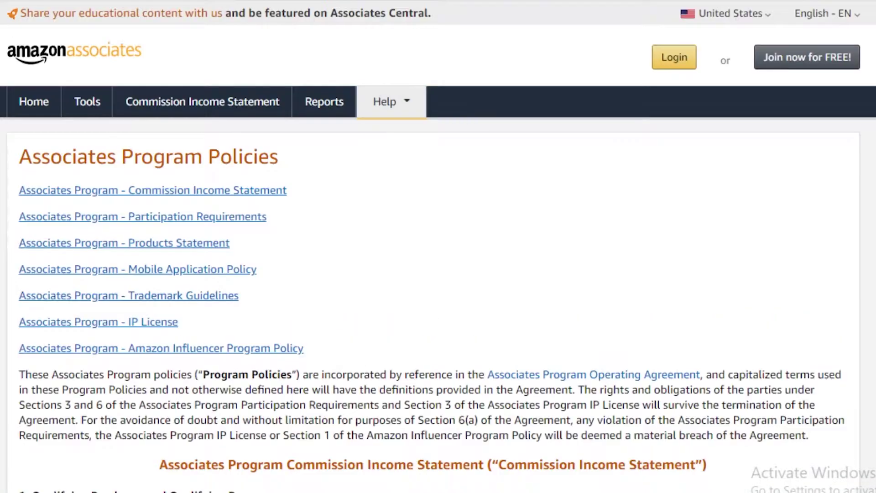
scroll(520, 272, "down", 10)
scroll(438, 247, "down", 20)
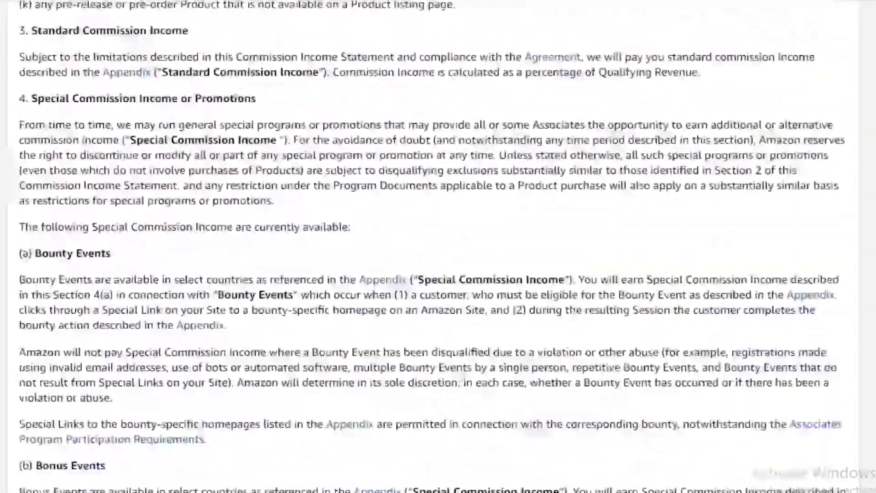
scroll(439, 246, "down", 20)
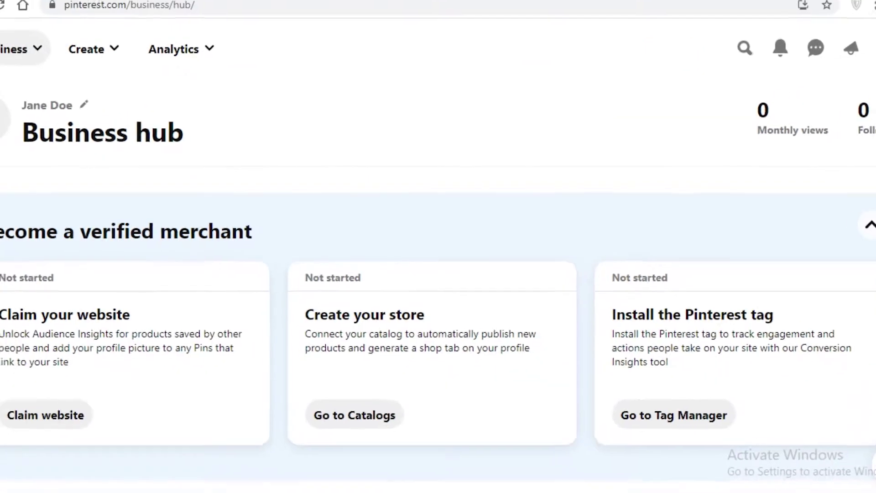
Step: Switch to the Pinterest business account and go from the Business hub to the Home feed
left_click(55, 72)
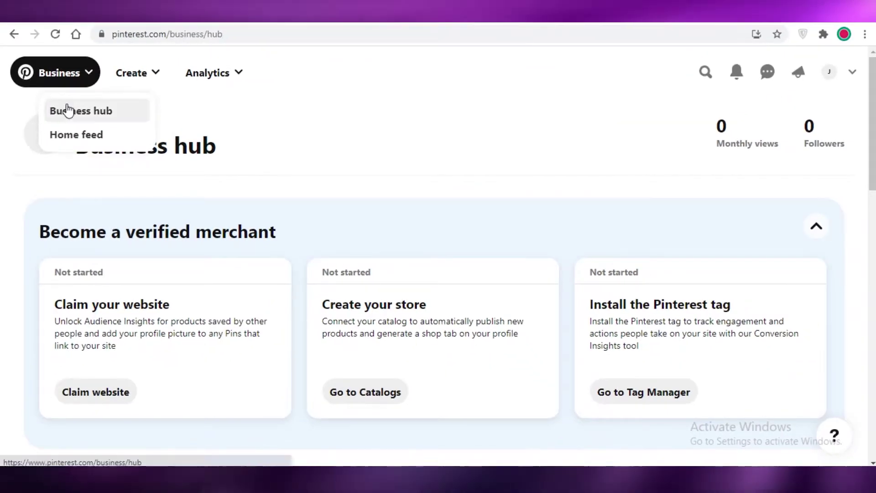
left_click(60, 135)
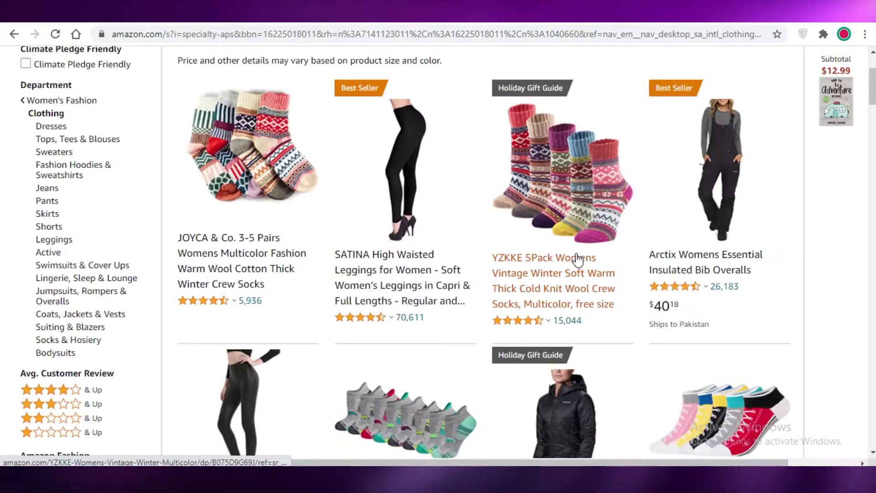
Step: Browse the Women's Clothing results on Amazon and open the Saucony Women's Performance Heel Tab Athletic Socks product
scroll(628, 169, "up", 3)
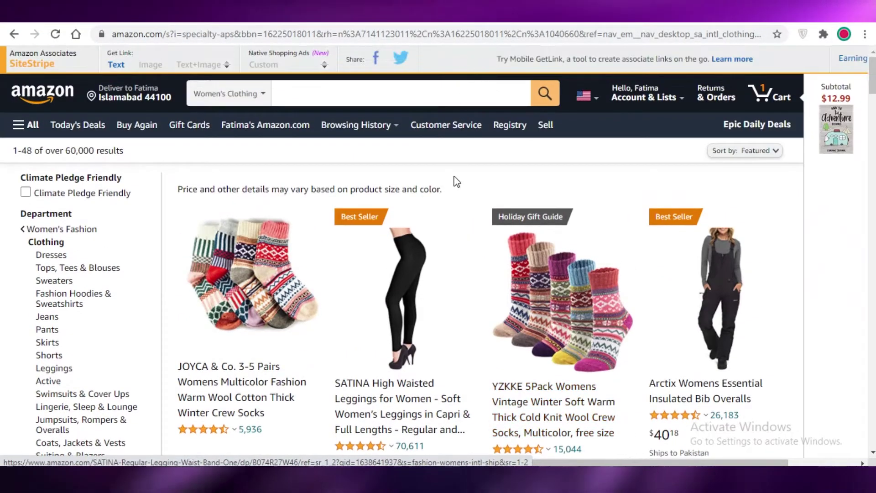
scroll(7, 109, "down", 3)
scroll(15, 78, "up", 3)
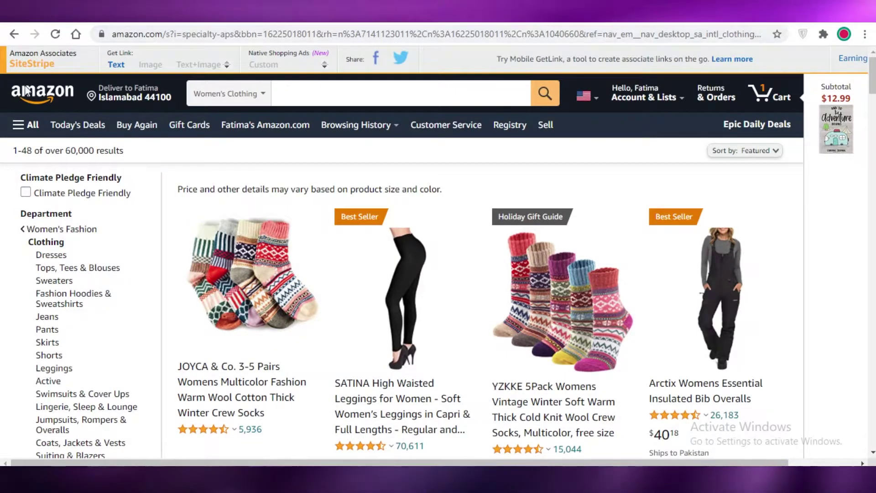
scroll(458, 262, "down", 5)
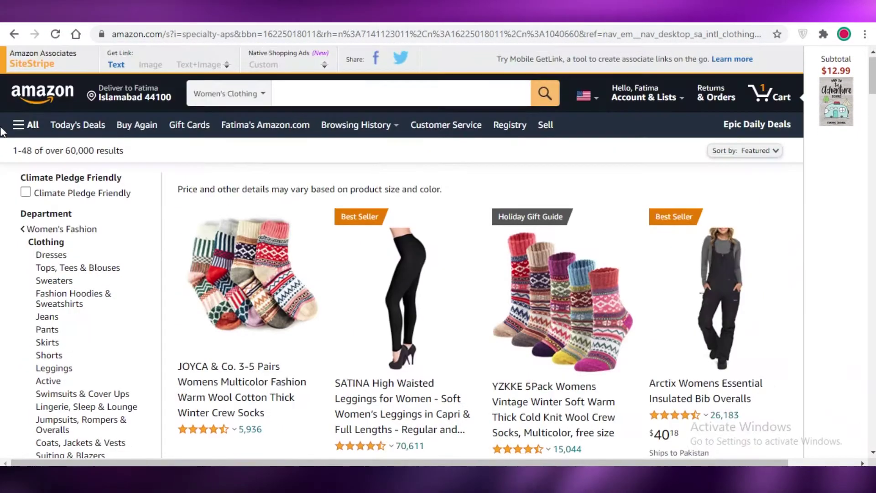
scroll(333, 174, "down", 5)
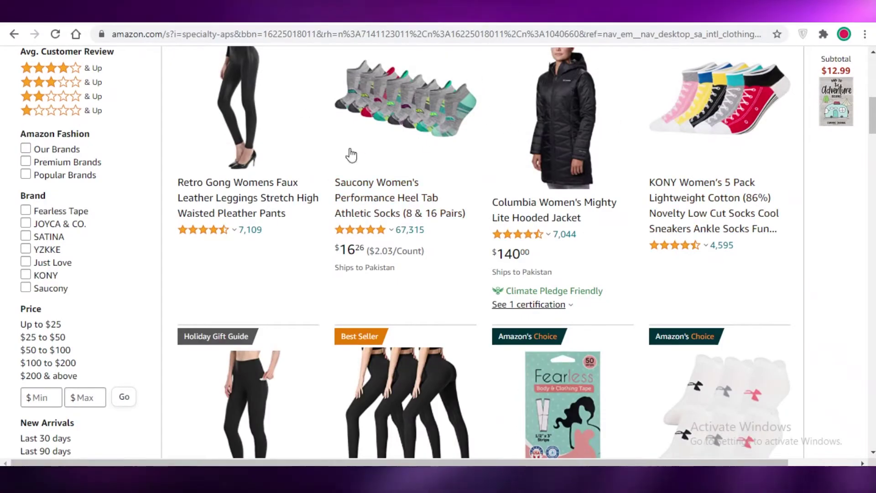
scroll(427, 137, "up", 8)
scroll(476, 216, "down", 5)
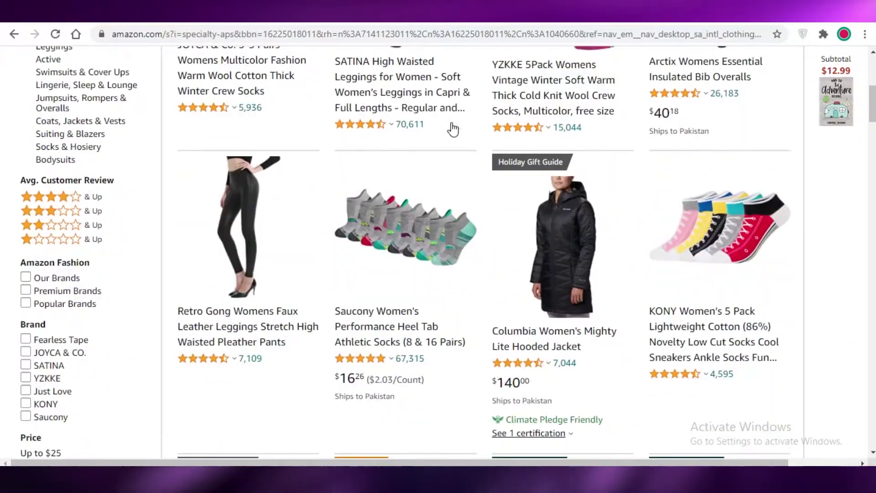
left_click(436, 215)
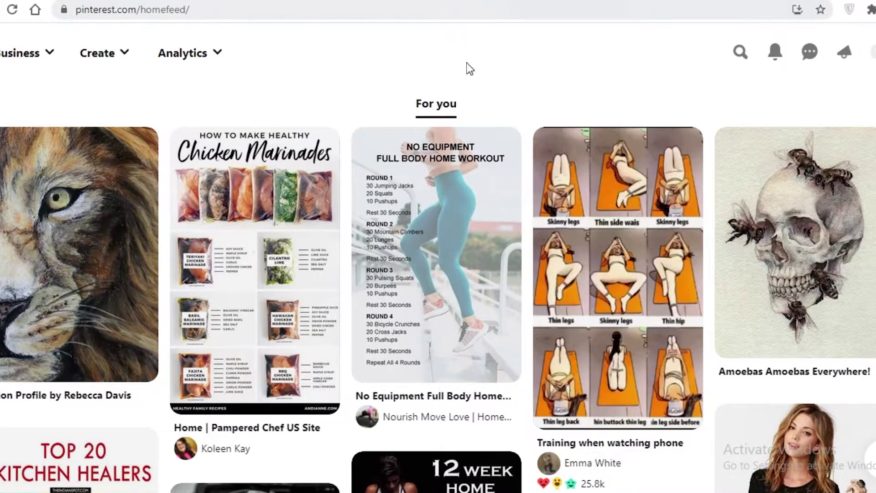
Step: Switch to Pinterest, open the business account's profile page, and look over the account and Analytics options
left_click(874, 52)
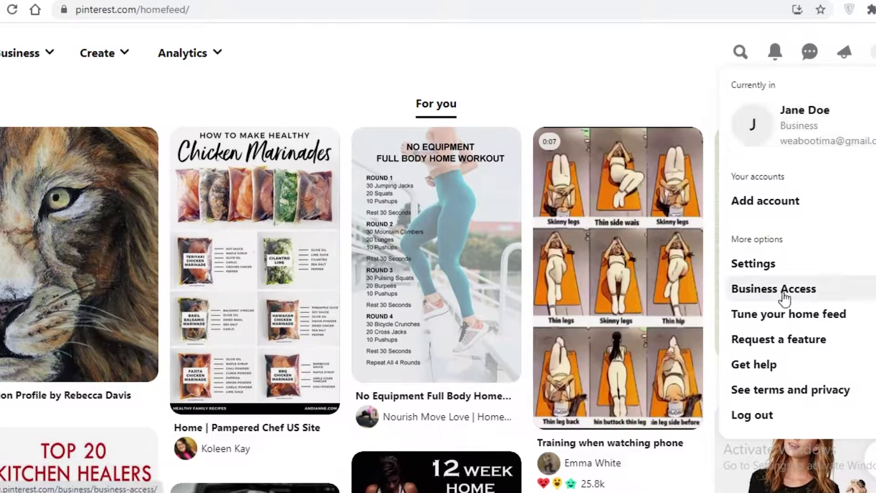
left_click(217, 54)
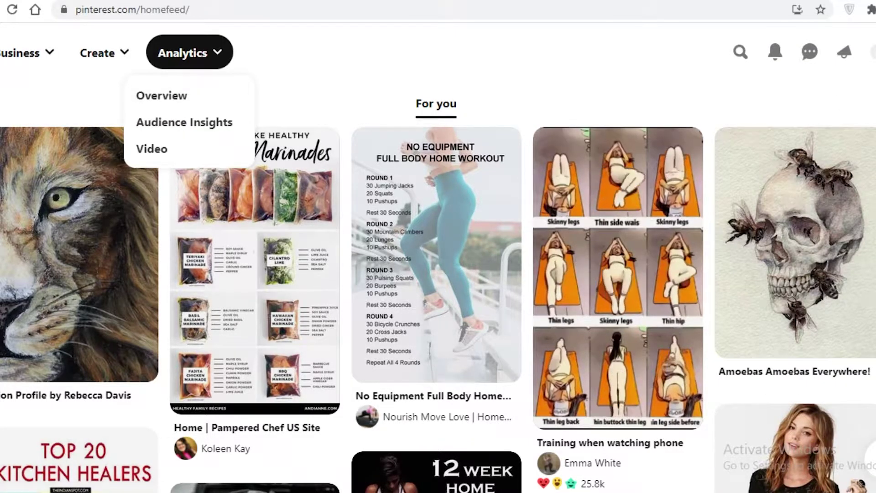
left_click(875, 52)
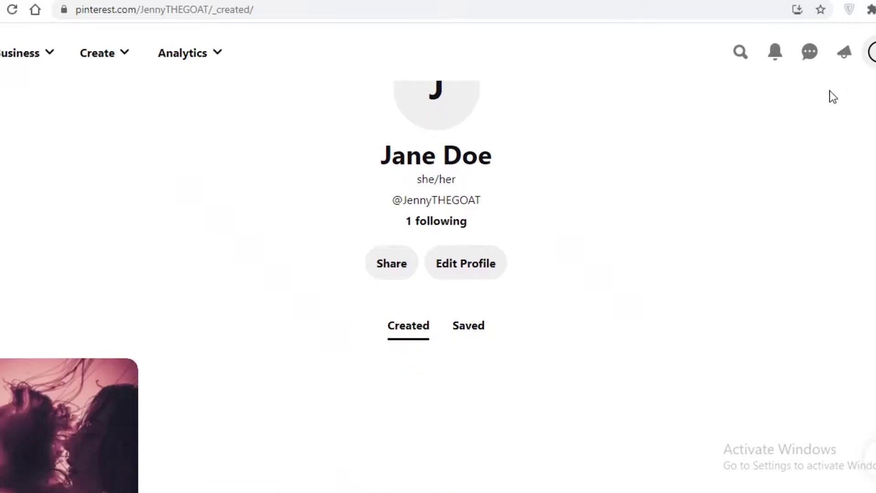
left_click(178, 54)
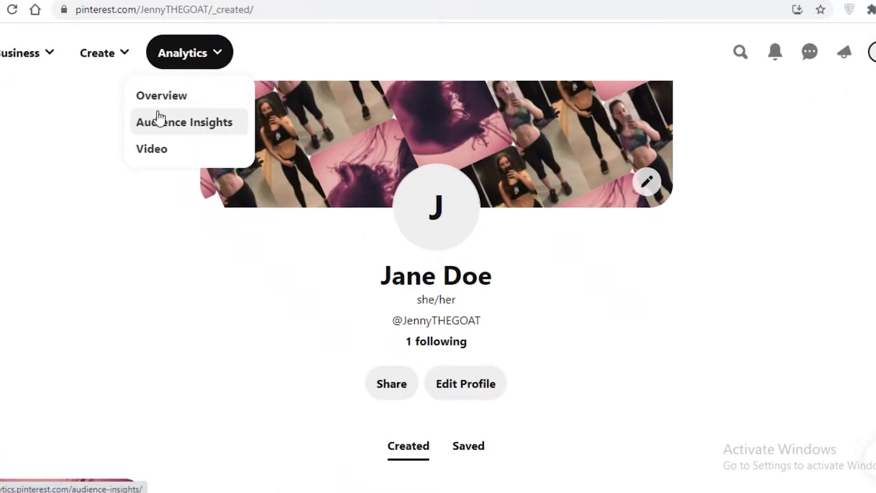
left_click(875, 52)
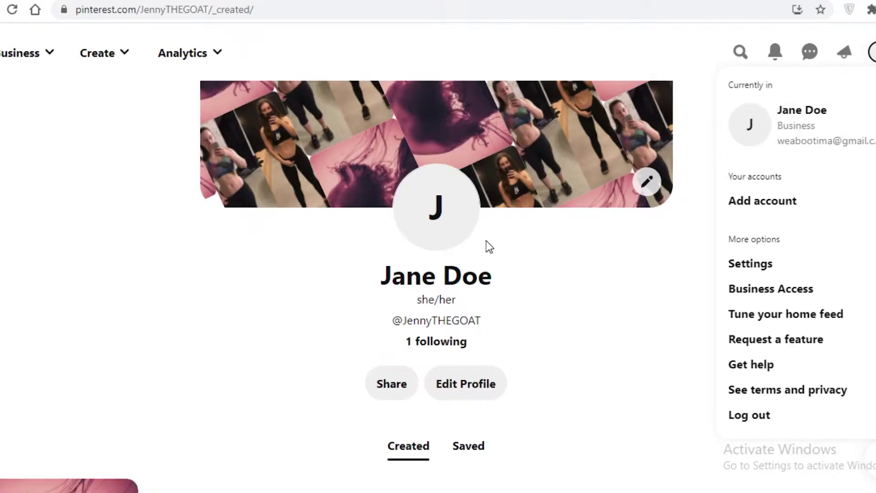
left_click(237, 128)
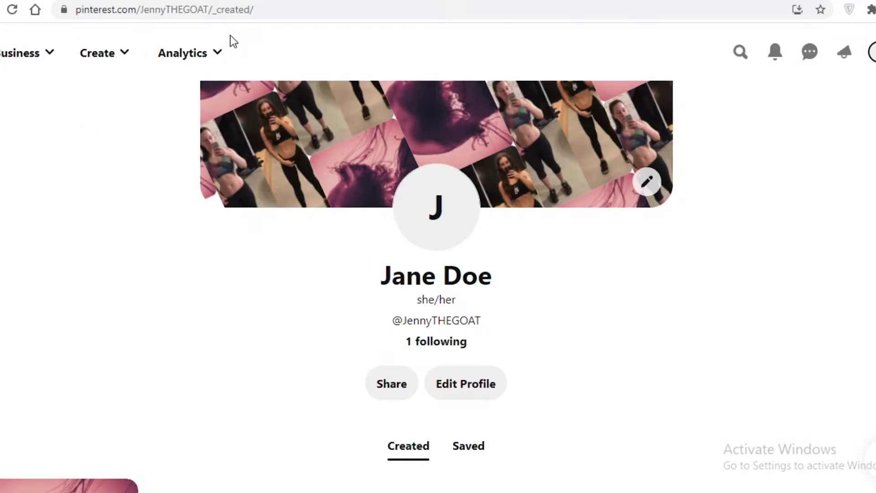
Step: Open the Analytics overview and examine its impressions, engagements, performance over time, Top Boards and filters
left_click(193, 57)
left_click(161, 97)
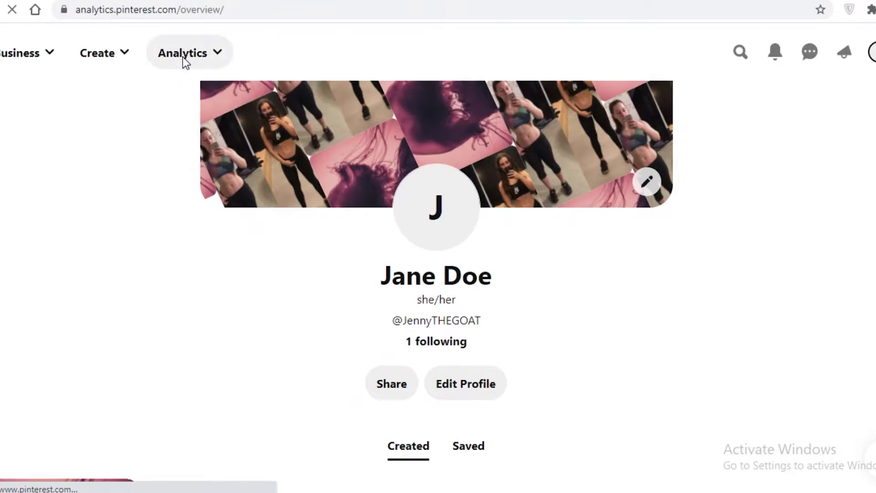
scroll(200, 175, "down", 1)
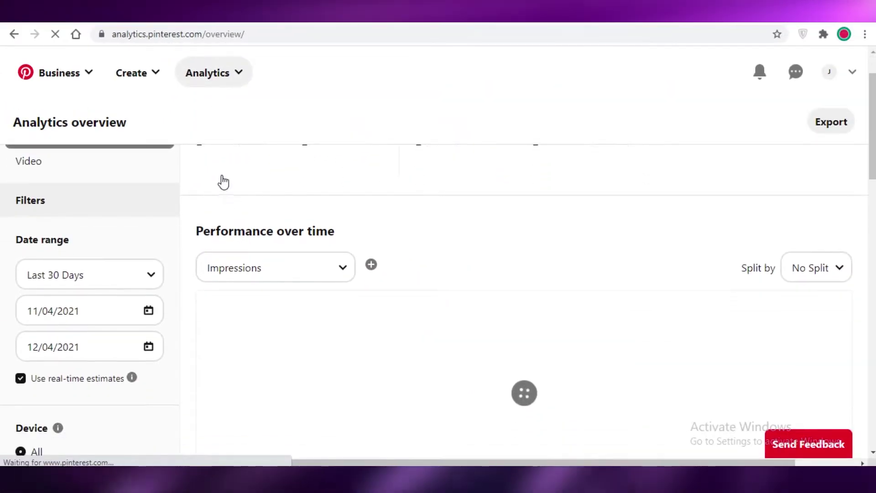
scroll(223, 183, "up", 1)
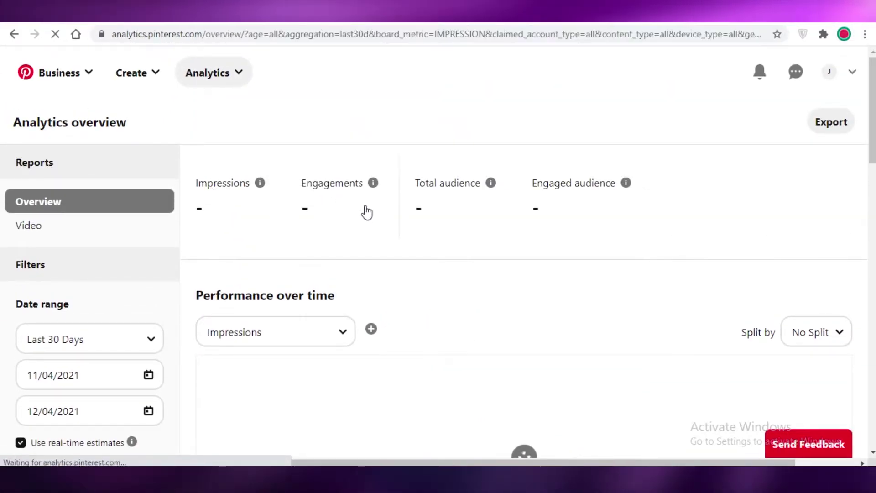
scroll(293, 229, "down", 8)
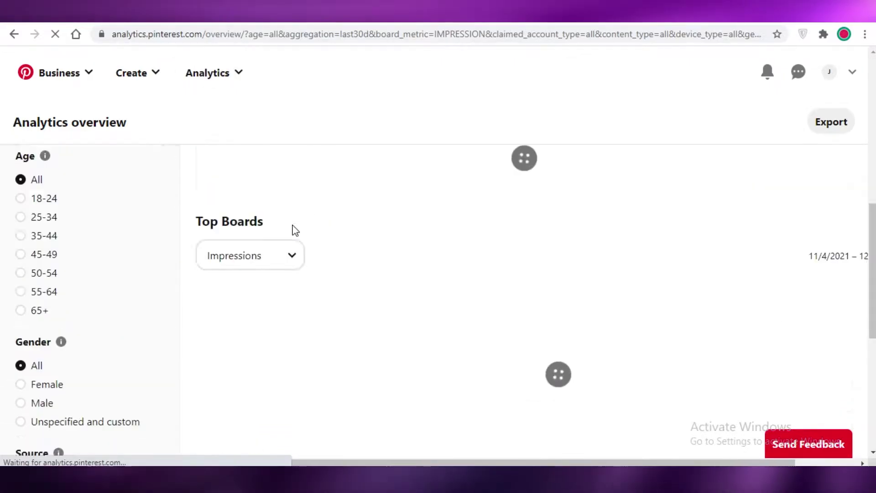
scroll(293, 228, "up", 7)
left_click(43, 98)
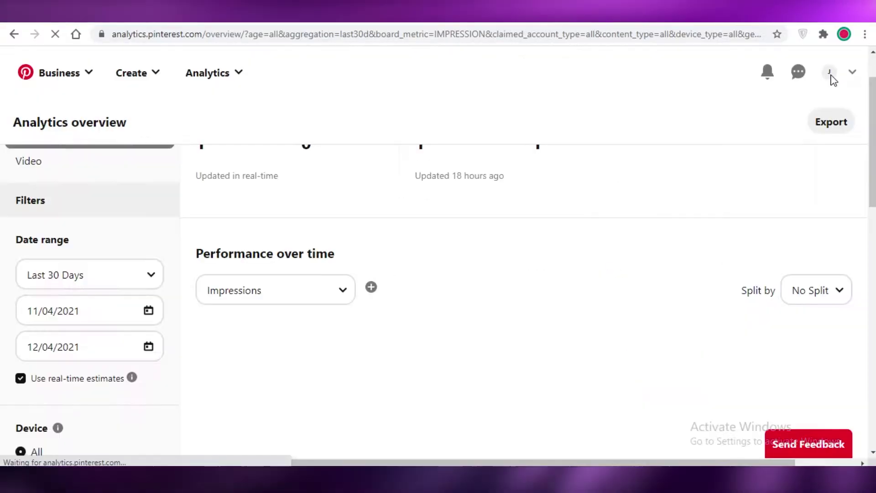
Step: Return to the Pinterest Home feed and open the Create options
left_click(96, 79)
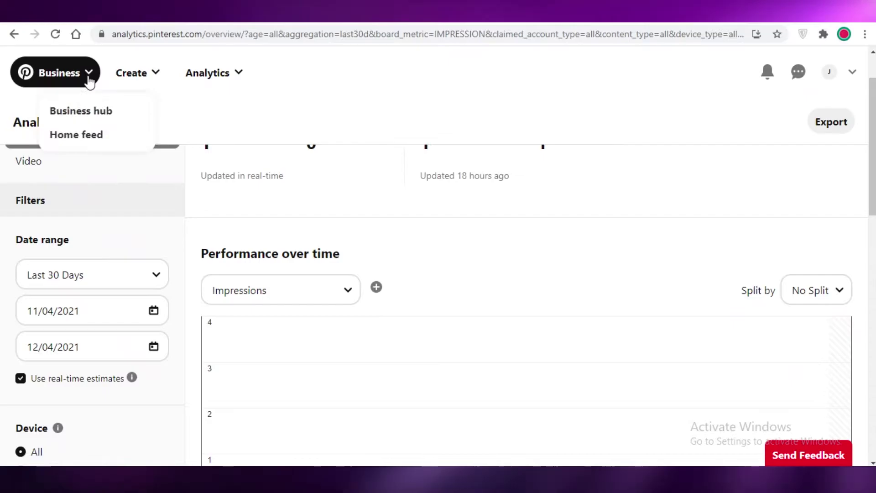
left_click(76, 146)
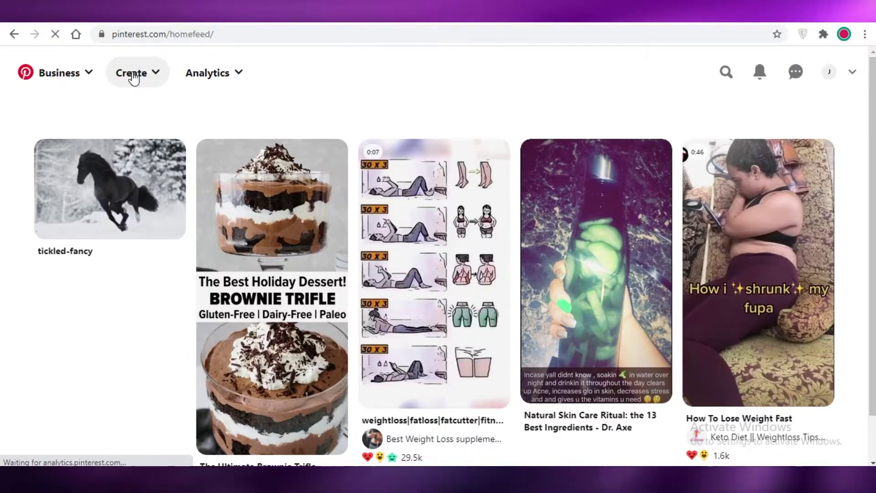
left_click(133, 78)
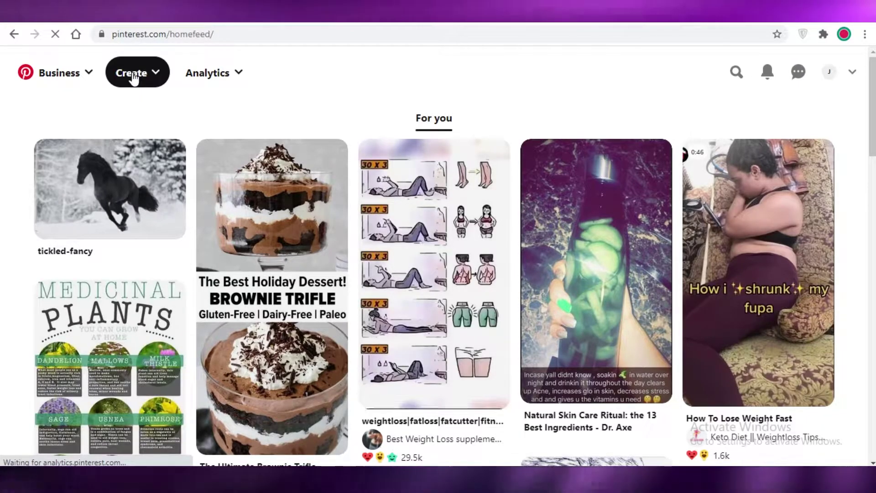
Step: Switch to the Saucony socks page on Amazon and examine its product photos and colour options
scroll(153, 235, "down", 6)
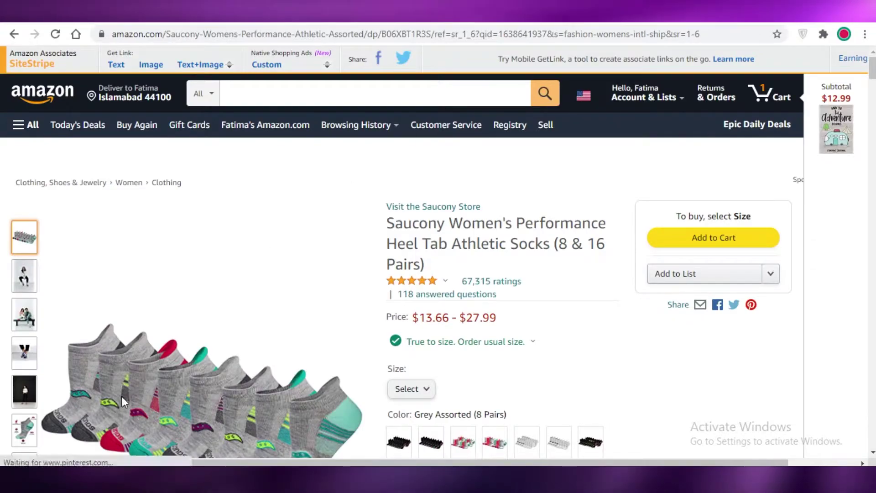
scroll(137, 365, "down", 5)
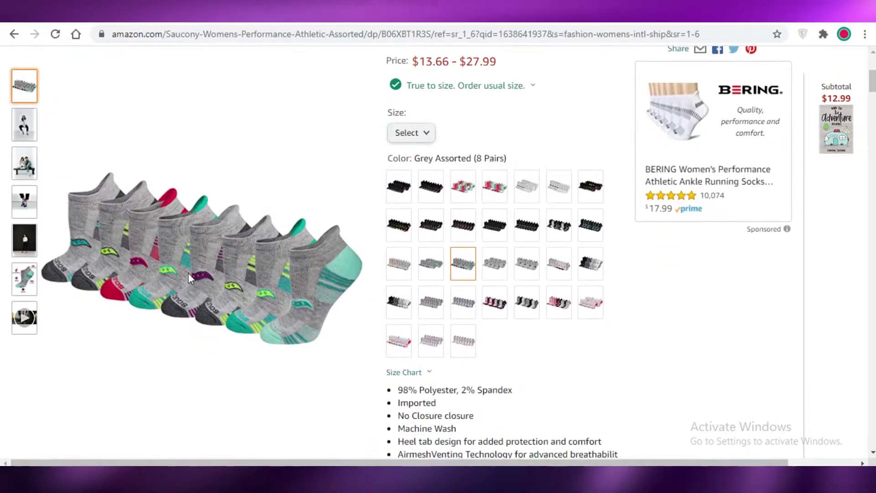
right_click(210, 234)
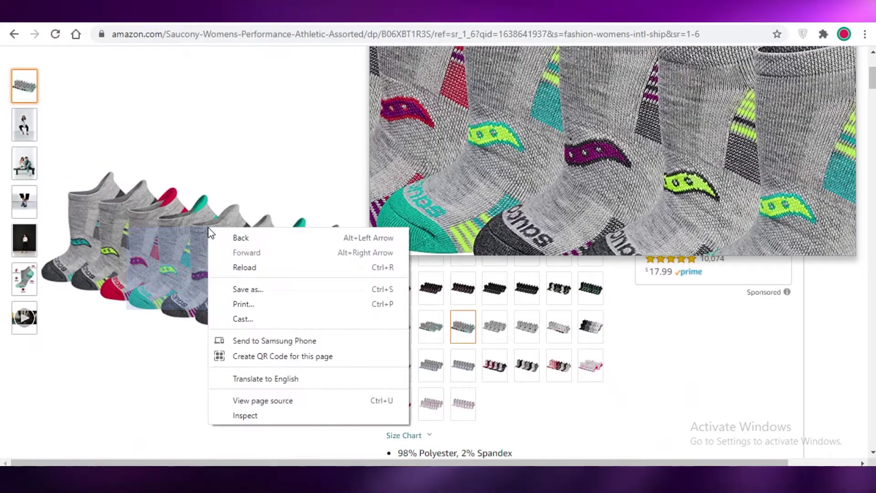
key("Escape")
mouse_move(24, 124)
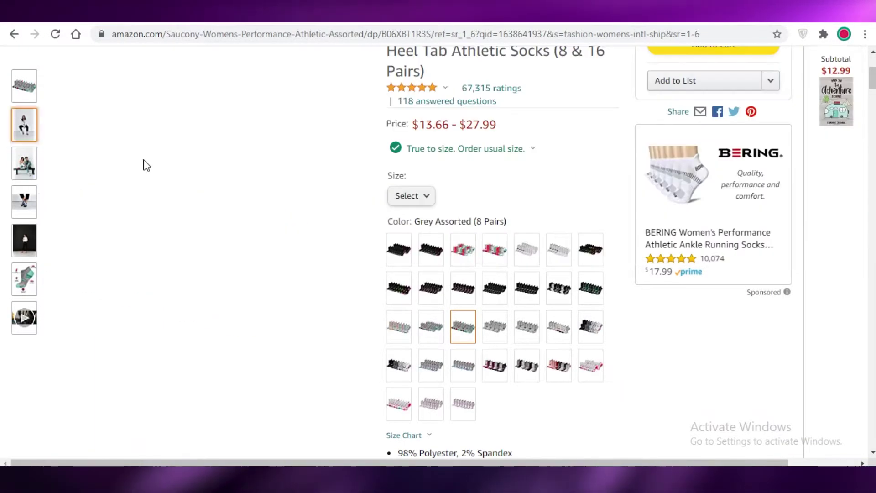
mouse_move(25, 86)
mouse_move(156, 292)
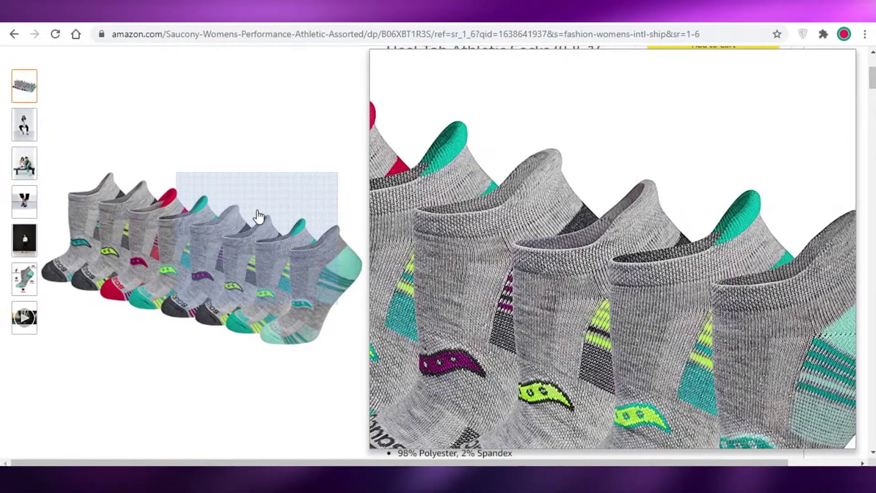
Step: Save the Saucony socks product page to the Downloads folder as Webpage, Complete, and bring up the second product photo
right_click(258, 216)
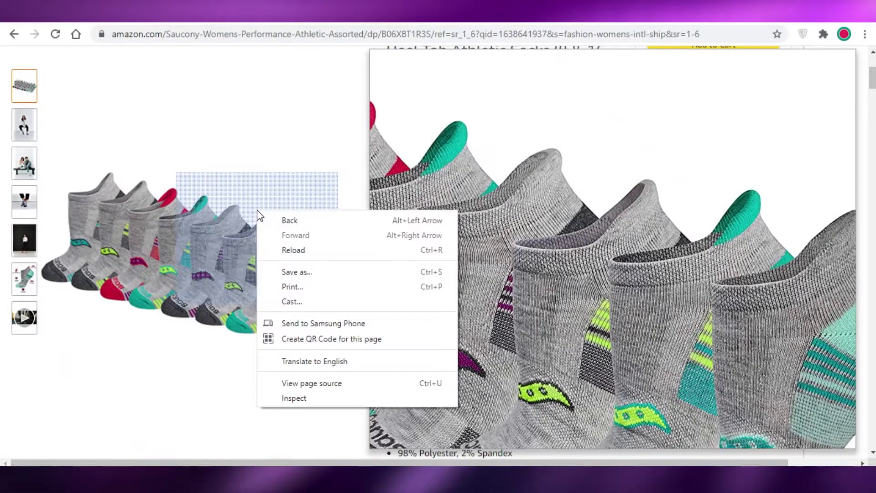
left_click(299, 272)
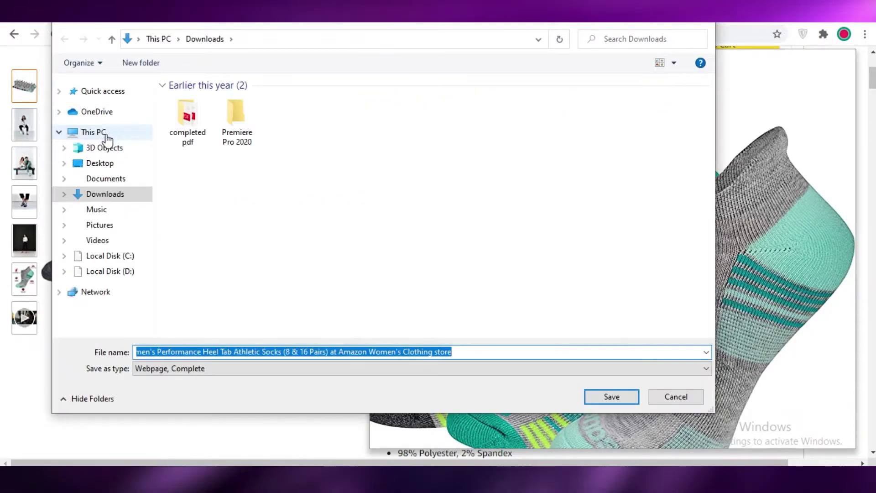
left_click(594, 397)
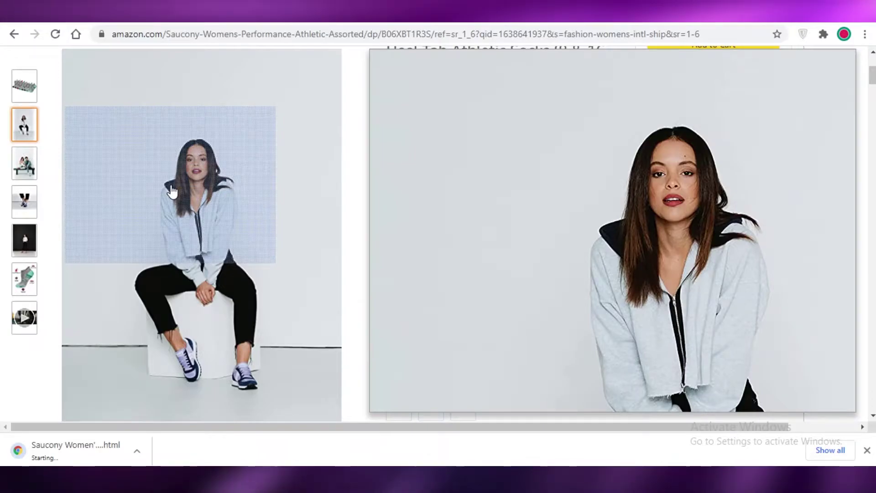
right_click(171, 187)
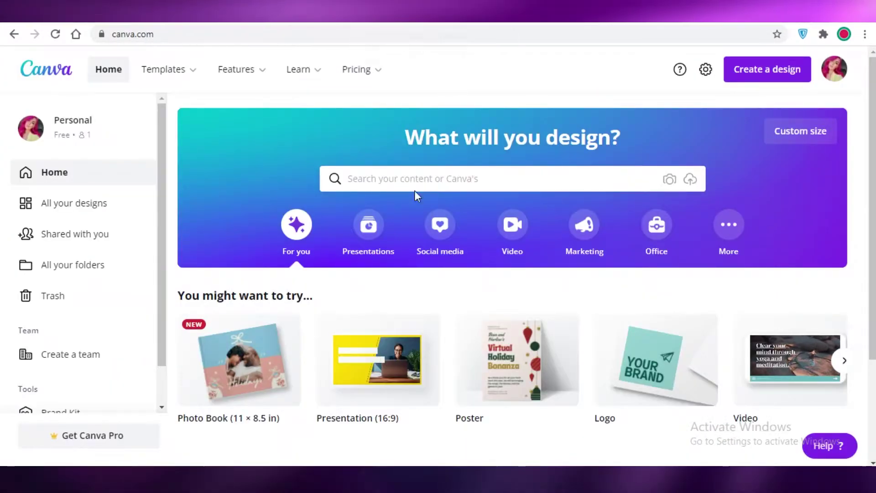
Step: Switch to Canva and create a new custom-size design 12 in wide and 16 in high
left_click(804, 132)
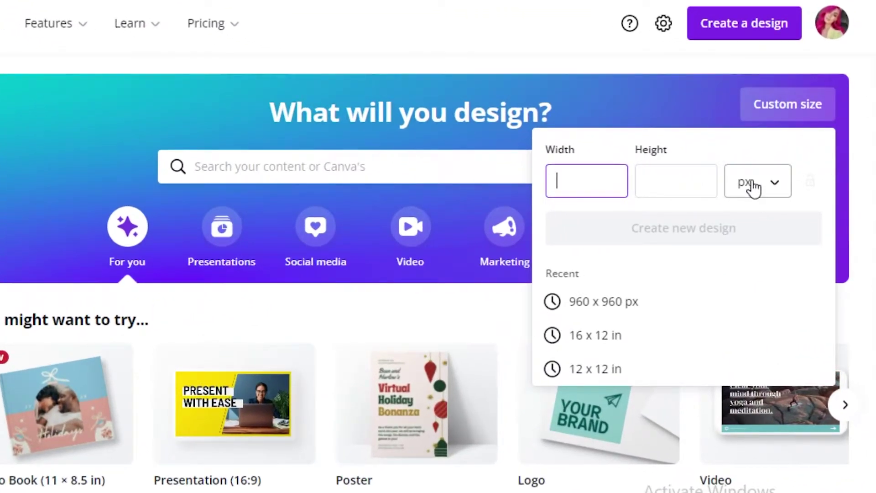
left_click(753, 185)
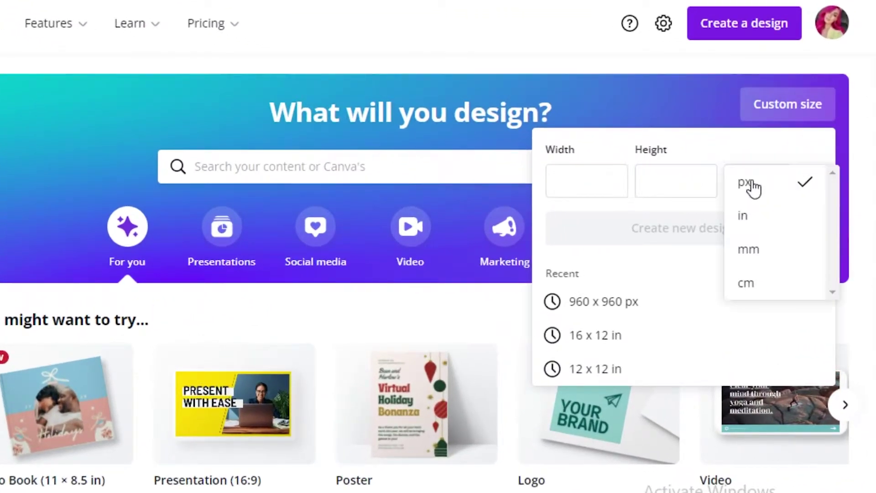
left_click(765, 219)
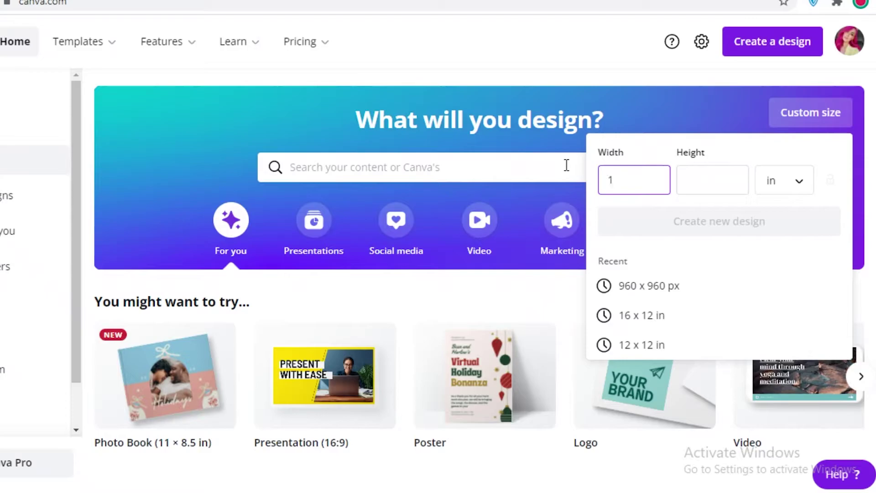
type("1")
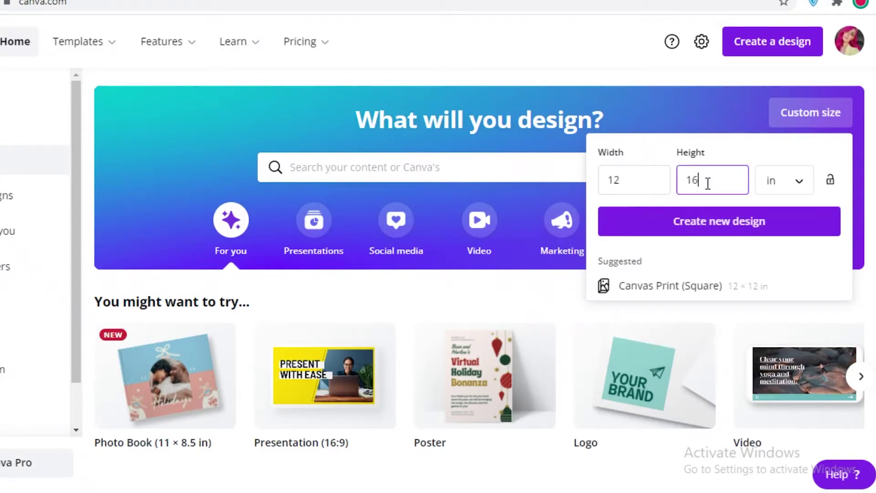
type("6")
left_click(705, 230)
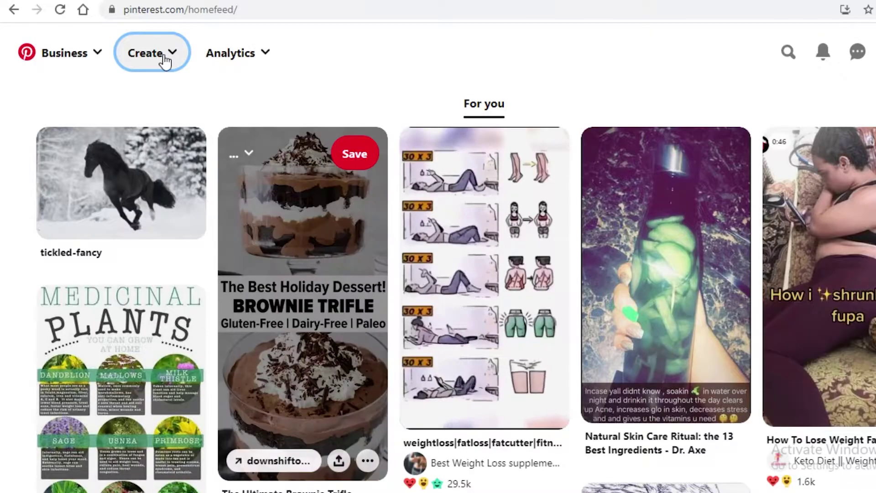
Step: Open the Create options on the Pinterest home feed and look through the pins shown in the feed
left_click(163, 59)
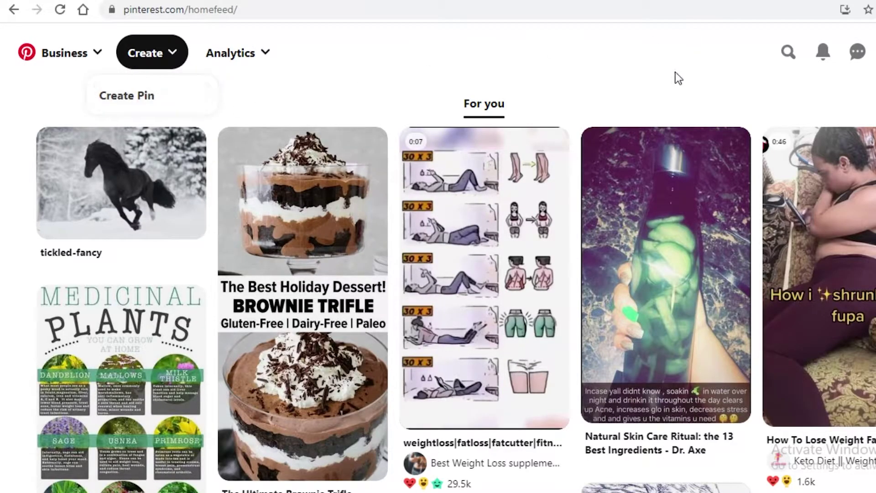
left_click(678, 78)
scroll(81, 393, "down", 3)
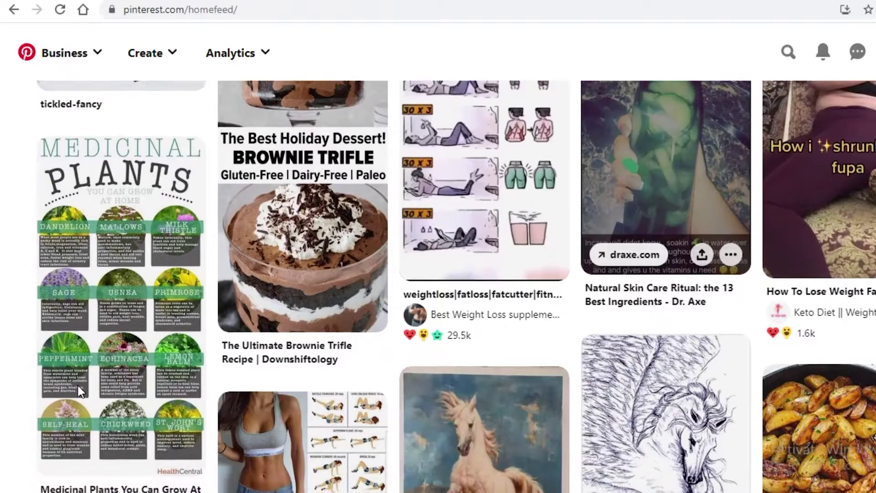
scroll(81, 393, "down", 10)
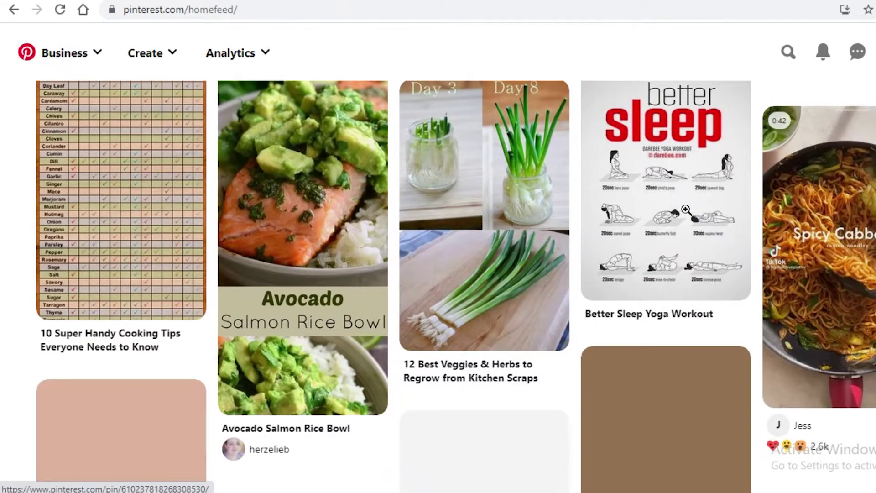
scroll(660, 215, "down", 9)
scroll(722, 188, "up", 2)
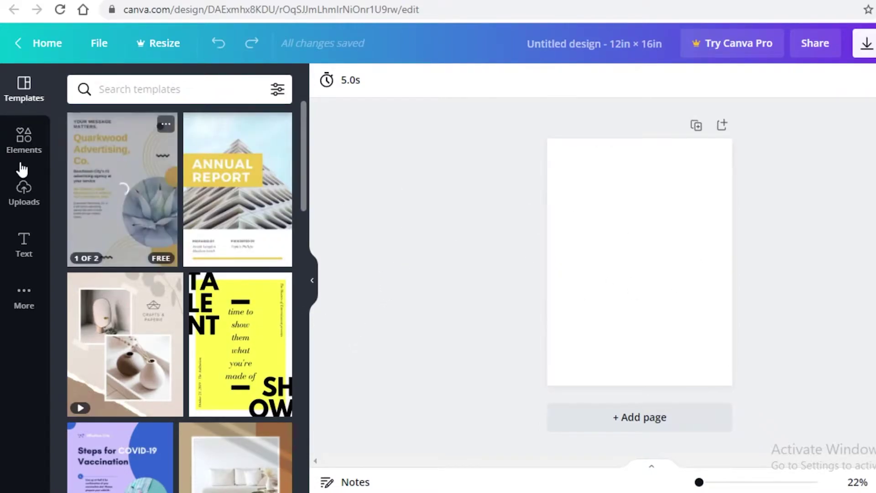
Step: Switch to the blank Canva design and upload the gold necklace2jpg image from the Downloads folder
left_click(22, 191)
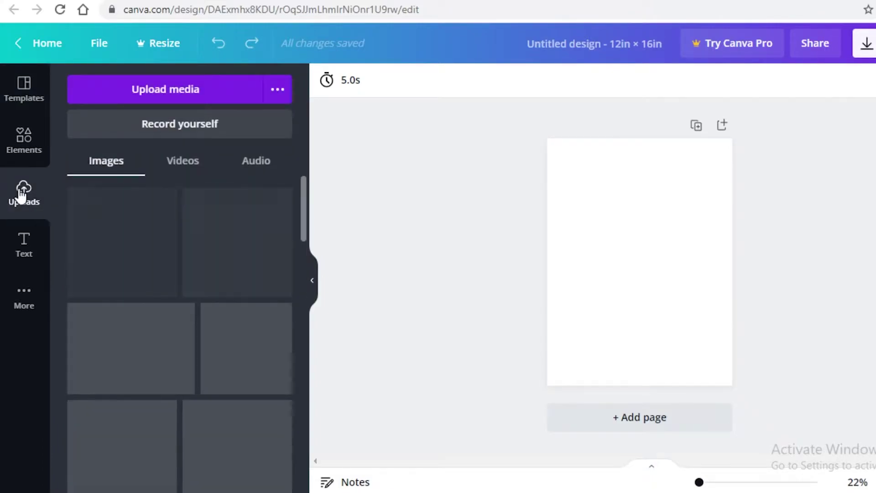
left_click(153, 79)
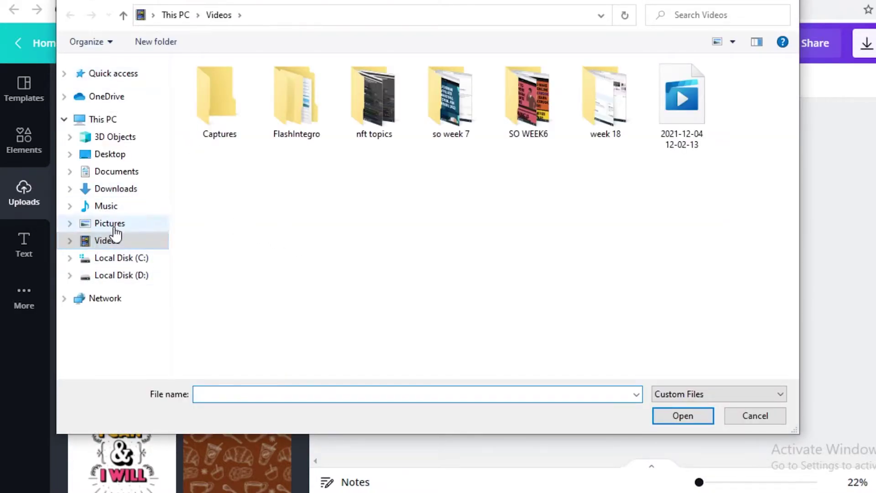
left_click(114, 225)
left_click(117, 191)
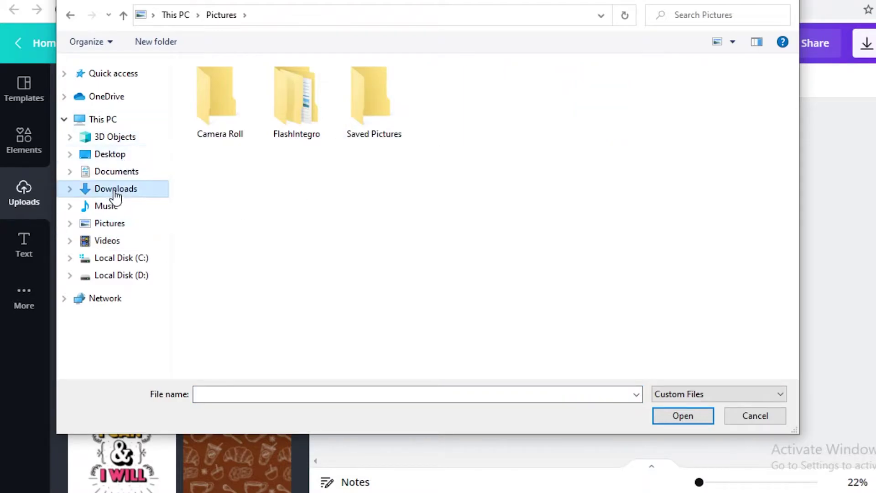
scroll(358, 242, "down", 3)
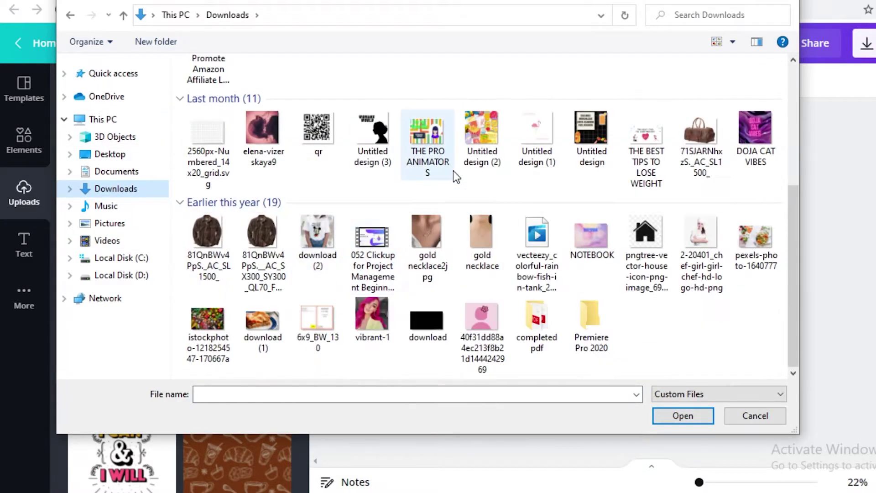
left_click(409, 254)
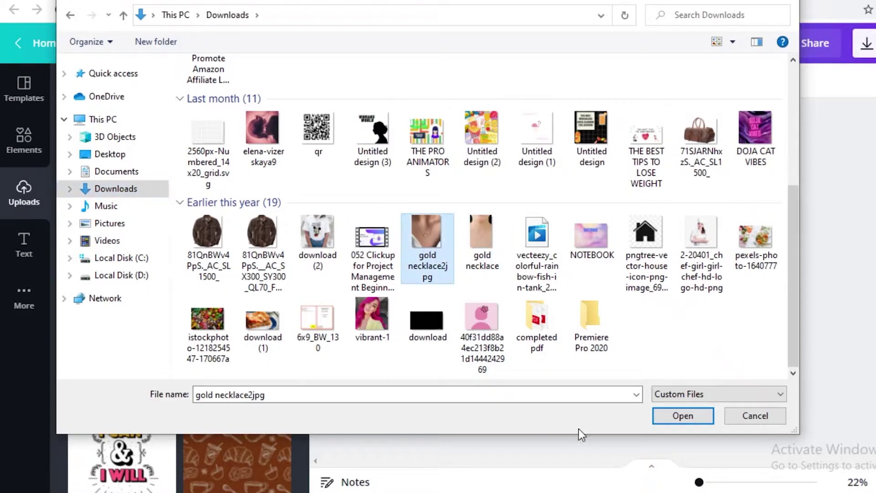
left_click(682, 416)
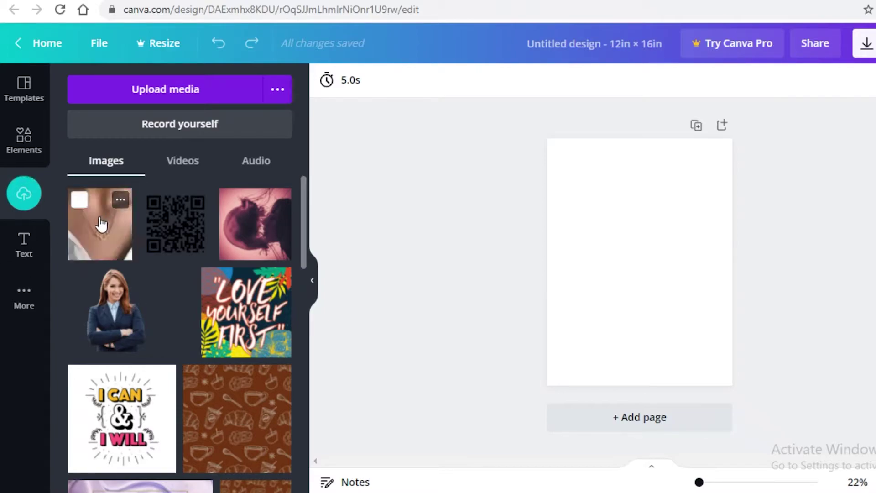
left_click(114, 214)
left_click_drag(618, 216, 592, 177)
key("Delete")
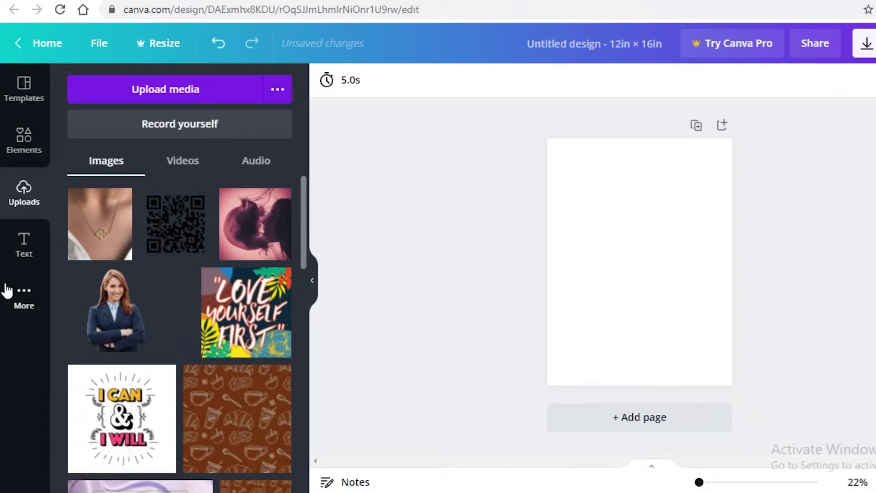
Step: Search the elements for background and add the white line grid graphic to the page
left_click(24, 135)
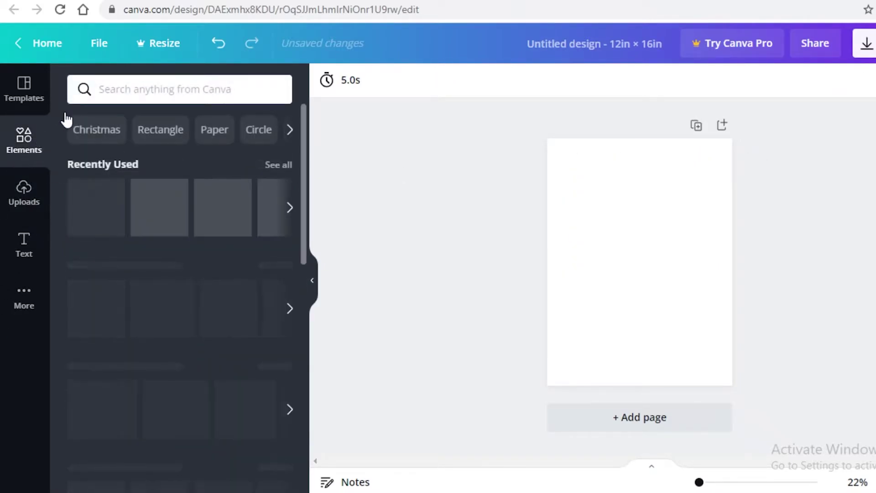
left_click(152, 80)
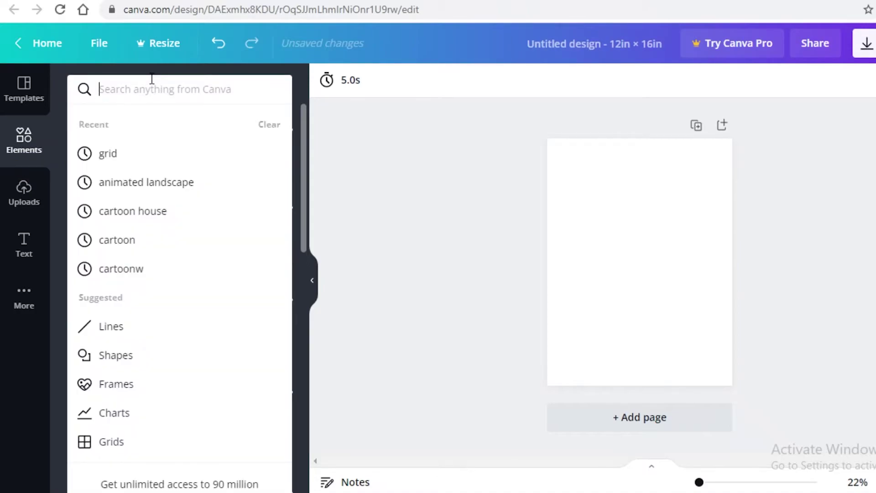
type("back")
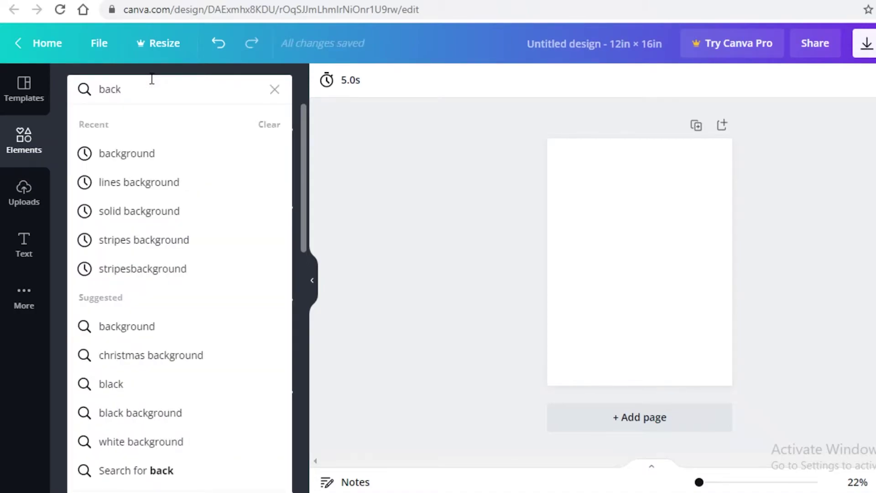
left_click(126, 153)
left_click(238, 237)
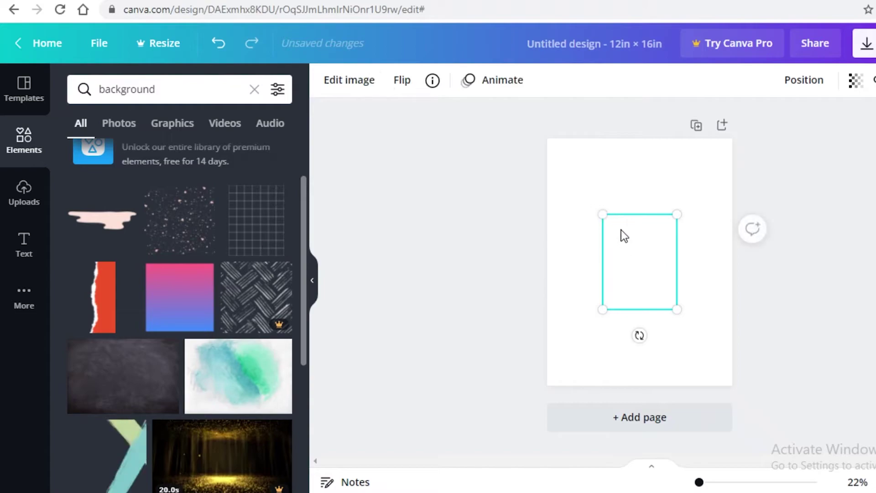
Step: Set the page's background colour to the black of the untitled palette
right_click(623, 254)
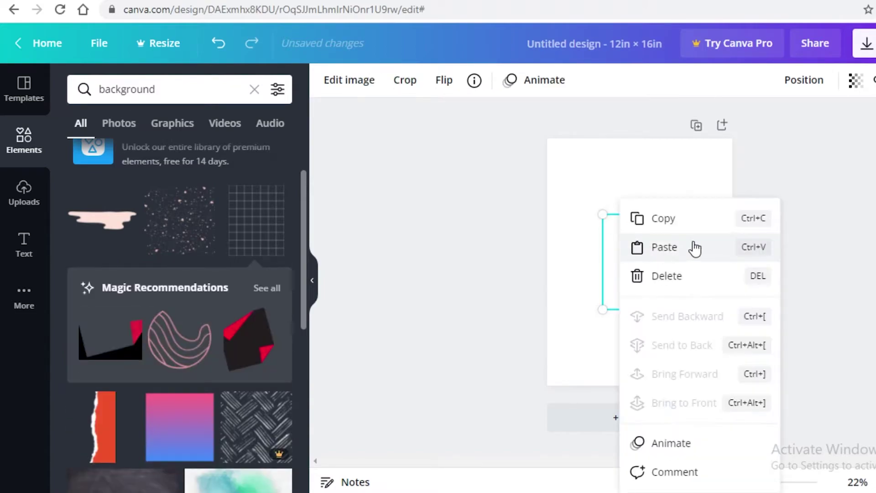
left_click(767, 249)
left_click(545, 169)
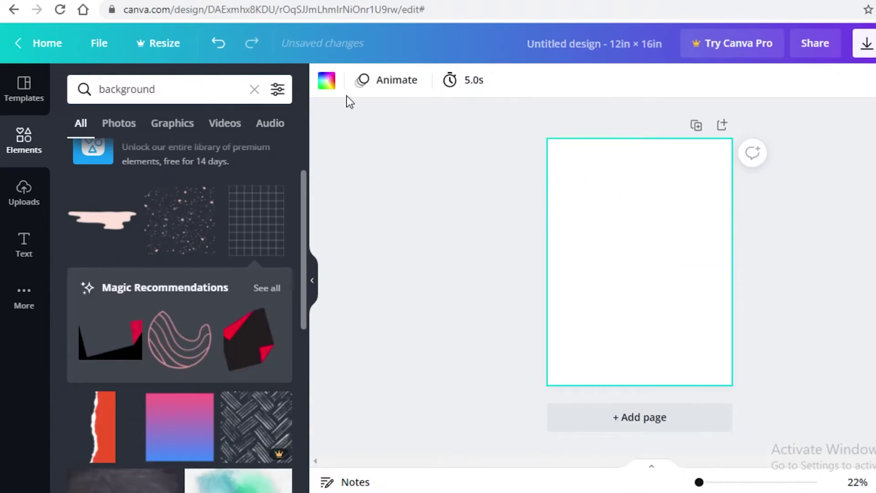
left_click(327, 81)
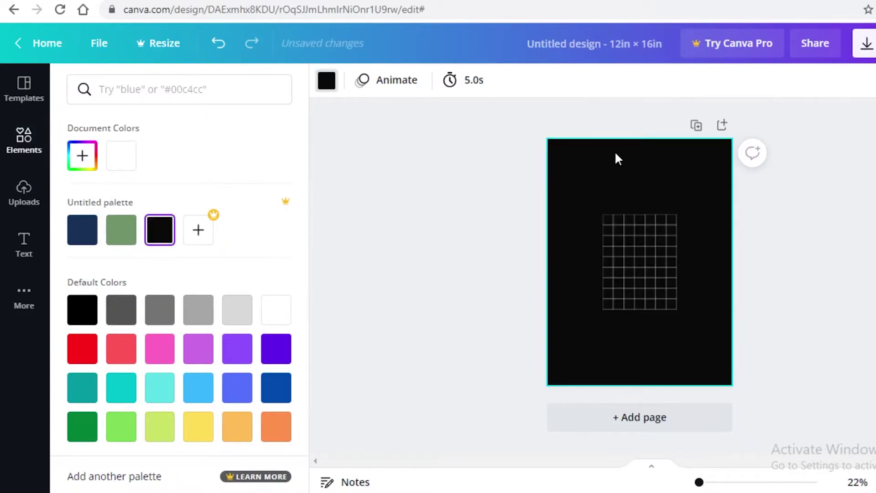
Step: Enlarge the white grid graphic and position it so that it covers the whole black page
left_click(623, 243)
left_click_drag(602, 214, 555, 152)
left_click_drag(705, 485, 702, 483)
mouse_move(640, 231)
left_mouse_down()
mouse_move(630, 205)
mouse_move(629, 219)
left_mouse_up()
key("Escape")
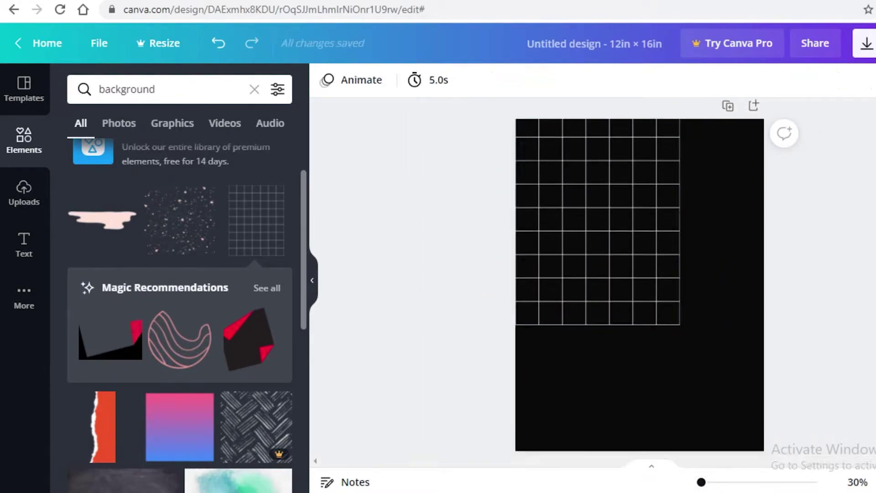
scroll(639, 283, "down", 1)
left_click(595, 243)
left_click_drag(679, 311, 779, 401)
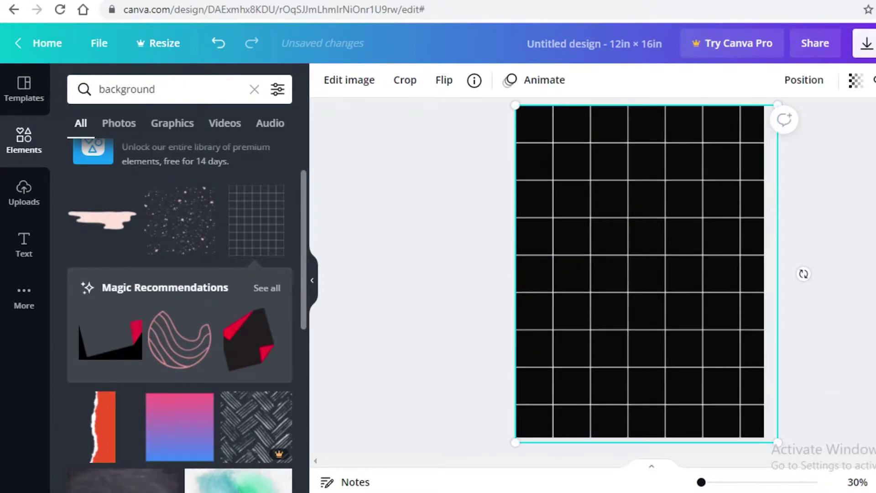
left_click_drag(673, 236, 654, 237)
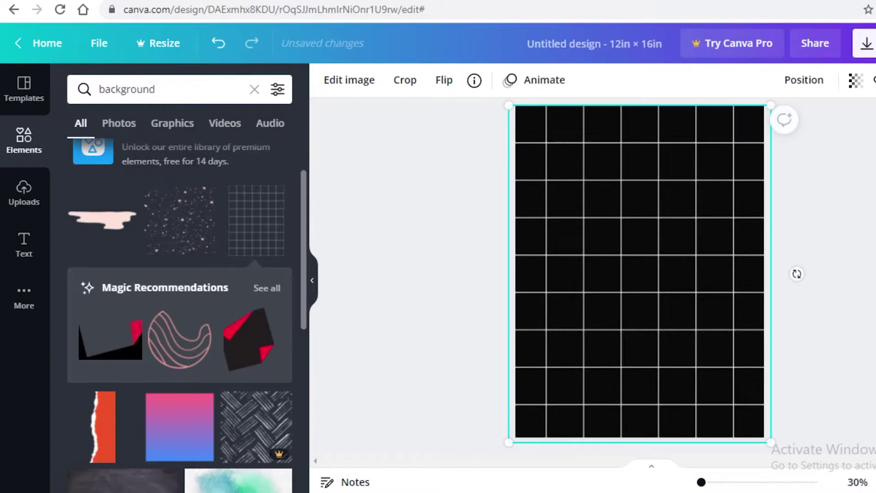
left_click(796, 274)
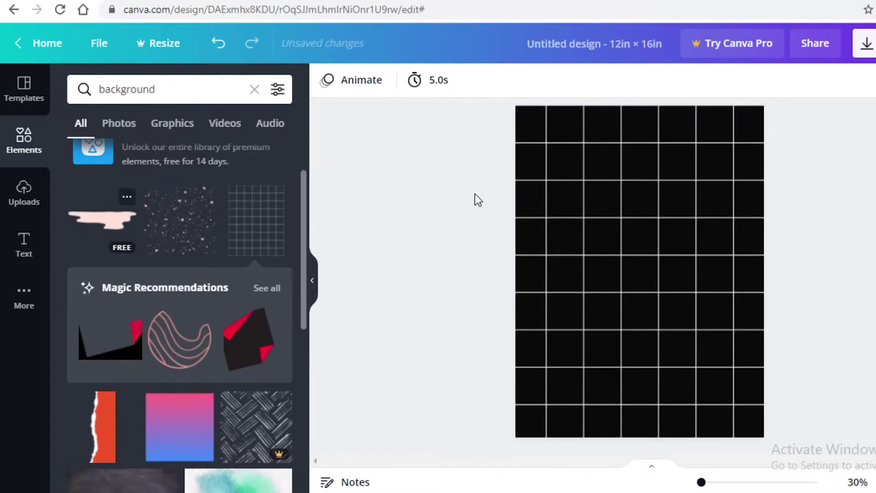
Step: Add the pale pink blob graphic near the page's upper right and spread the pink speckle graphic across the page
left_click(102, 219)
mouse_move(640, 269)
left_mouse_down()
mouse_move(708, 133)
mouse_move(696, 142)
left_mouse_up()
left_click(179, 219)
left_click_drag(625, 258, 613, 201)
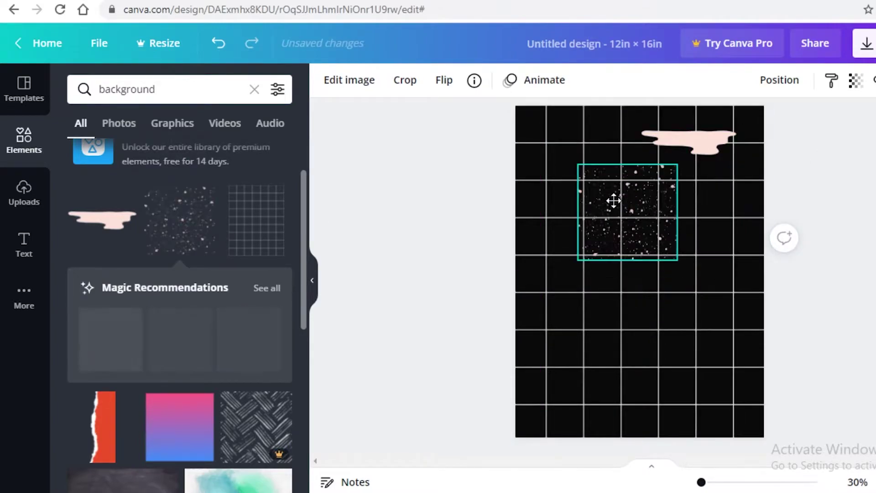
left_click_drag(672, 260, 783, 401)
mouse_move(639, 315)
left_mouse_down()
mouse_move(632, 322)
mouse_move(632, 309)
mouse_move(633, 320)
left_mouse_up()
Step: Delete the pale pink blob graphic from the page
left_click(689, 143)
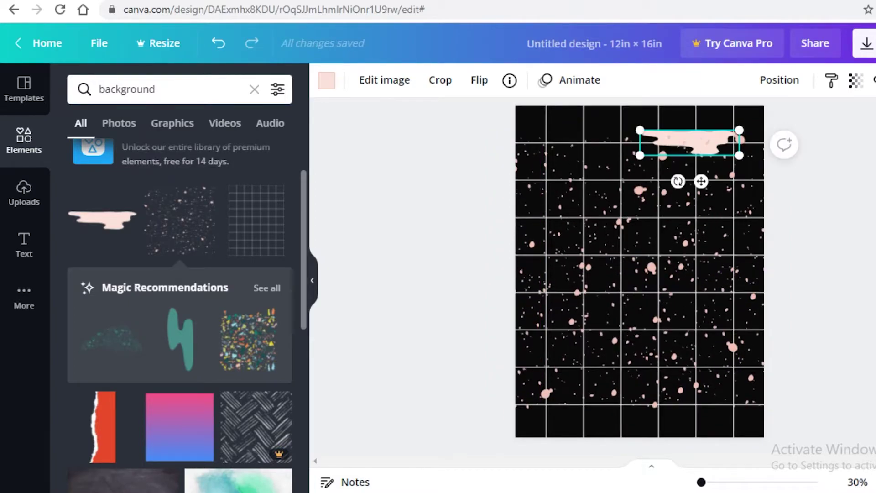
key("Delete")
Step: Place the uploaded necklace photo enlarged over the middle of the page and fade it by lowering its transparency value
left_click(30, 208)
left_click(89, 237)
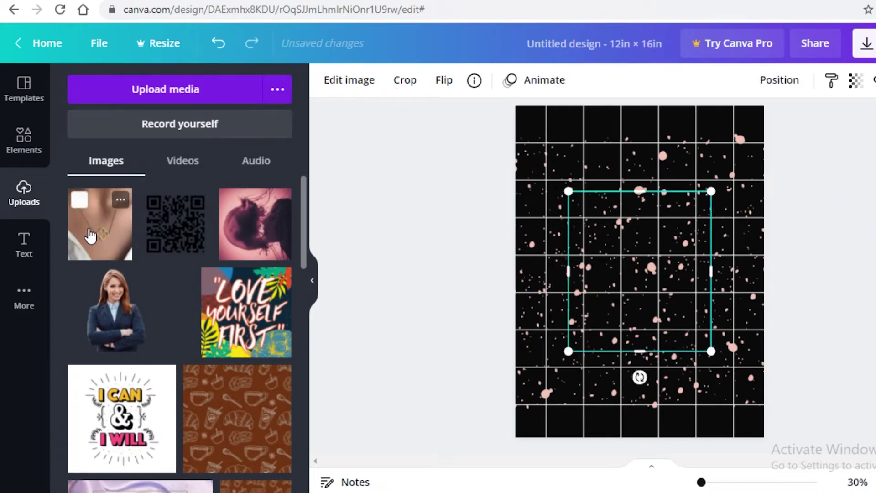
left_click_drag(654, 282, 624, 230)
left_click_drag(682, 301, 665, 306)
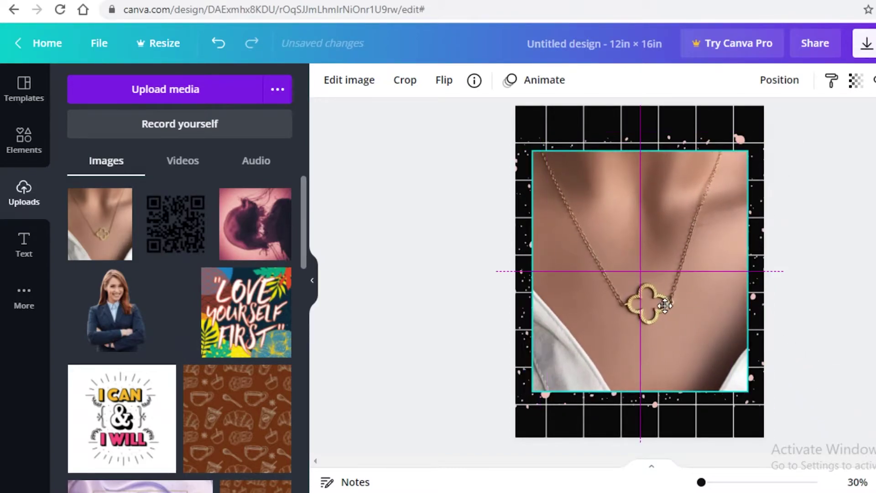
left_click(855, 83)
left_click_drag(807, 130, 744, 139)
Step: Add a smaller, fully opaque copy of the necklace photo over the lower-right part of the faded one
key("ctrl+z")
key("ctrl+z")
left_click_drag(751, 396, 710, 336)
left_click(792, 236)
left_click(620, 251)
key("Escape")
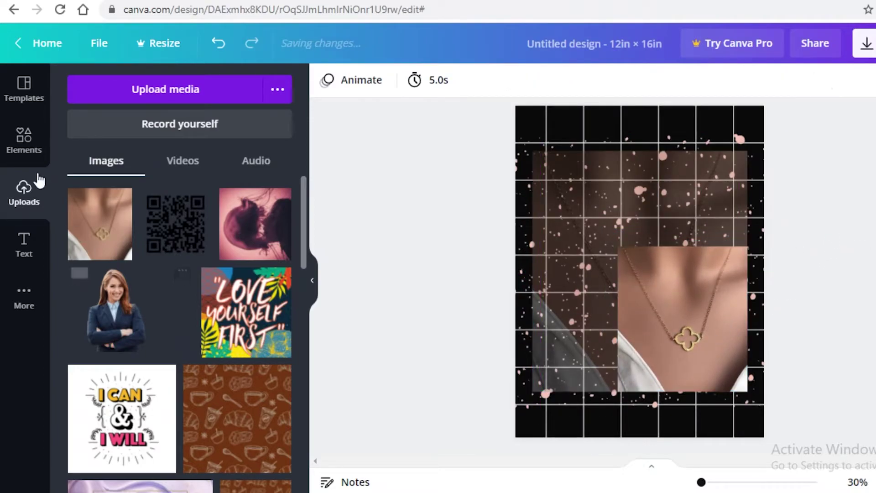
Step: Examine the available text styles and font combinations for a style that suits the pin
left_click(23, 244)
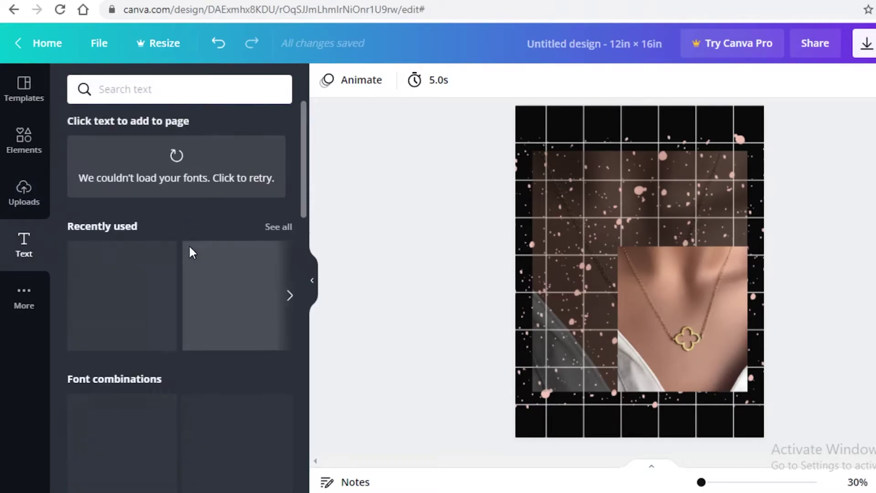
scroll(192, 260, "down", 10)
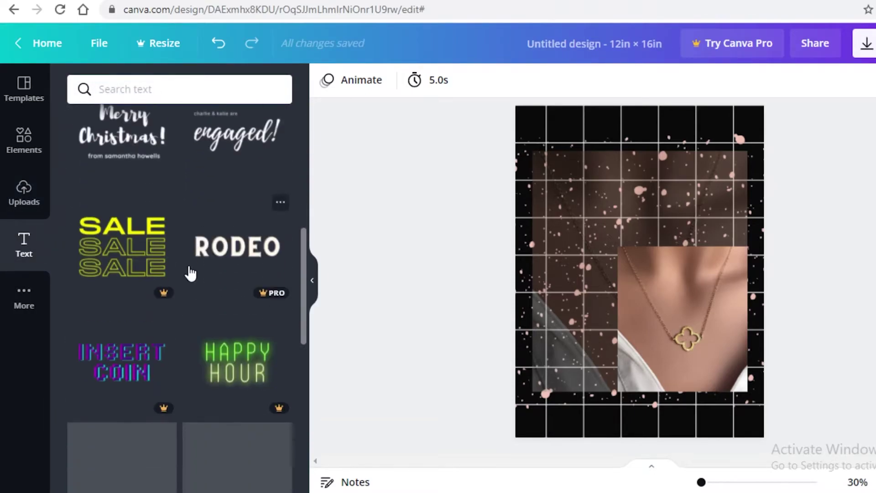
scroll(200, 361, "up", 10)
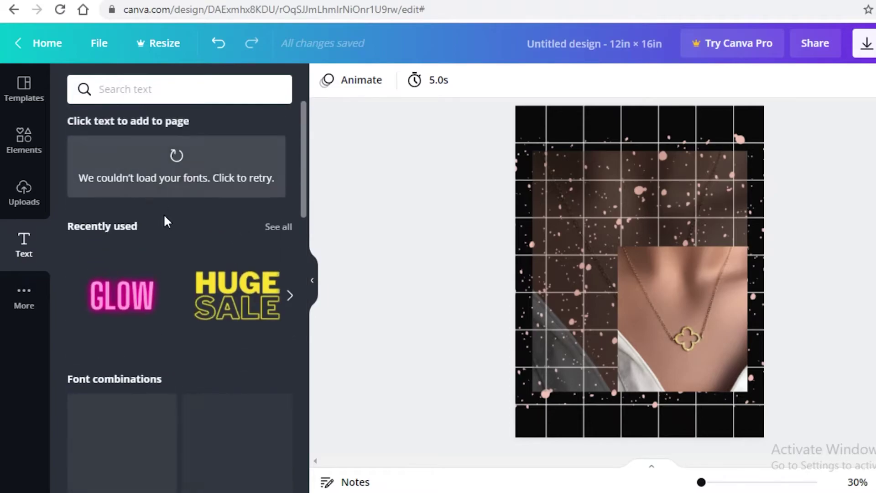
scroll(176, 258, "down", 15)
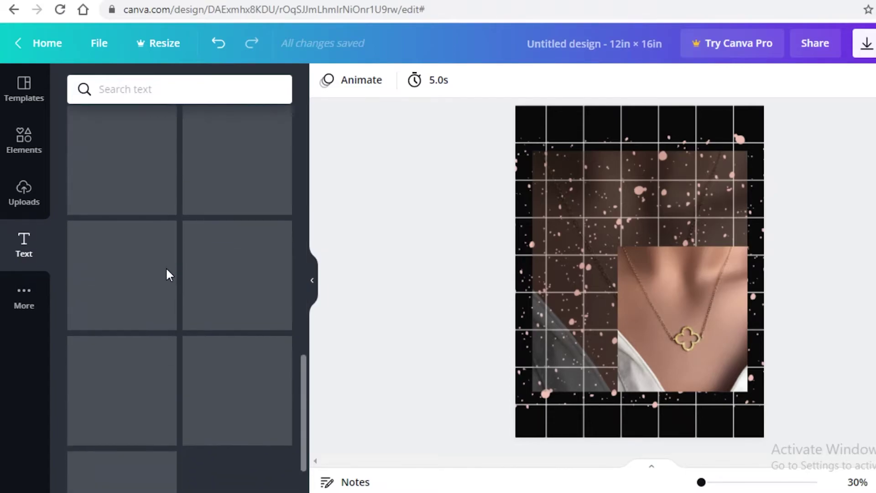
scroll(168, 292, "up", 5)
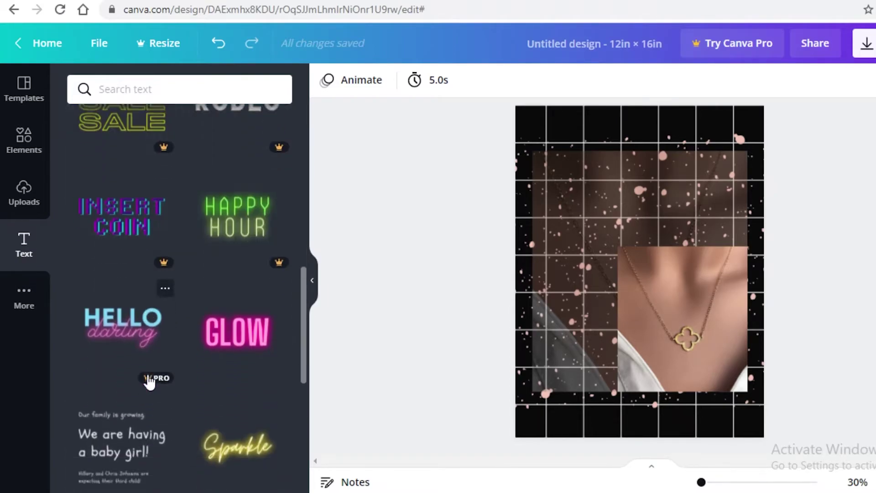
scroll(137, 361, "down", 5)
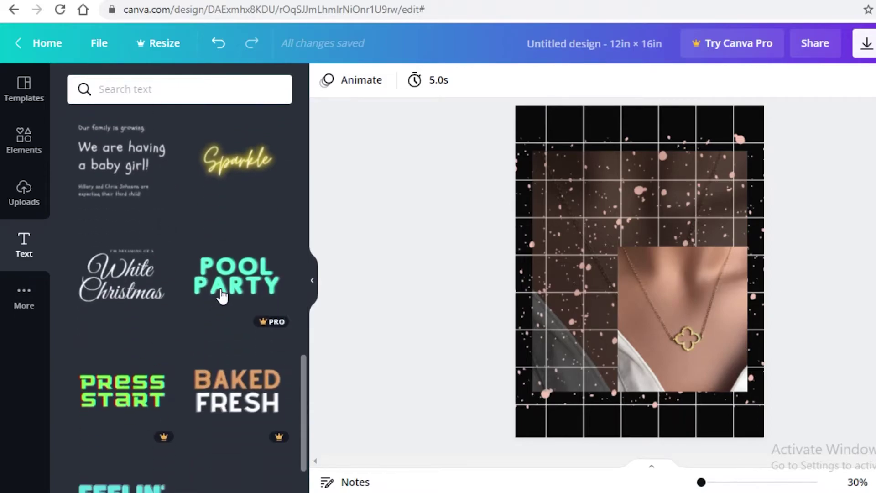
scroll(210, 320, "up", 8)
scroll(198, 340, "down", 1)
scroll(102, 319, "up", 5)
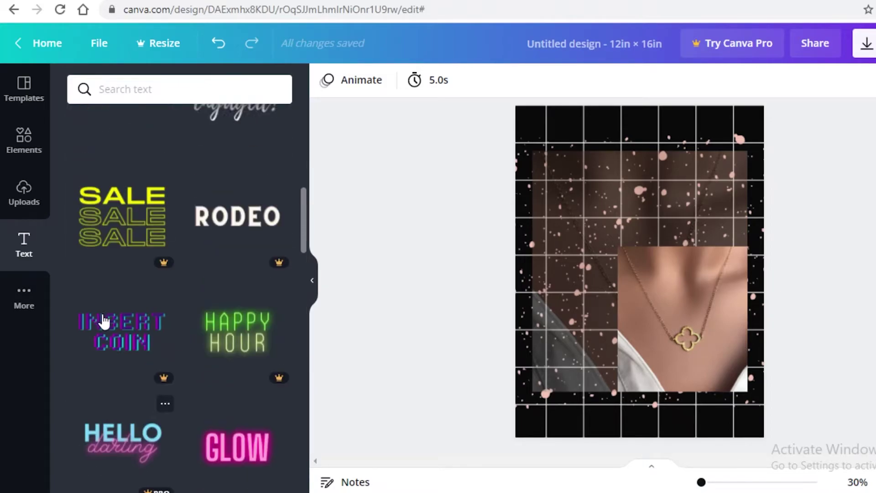
scroll(194, 312, "up", 5)
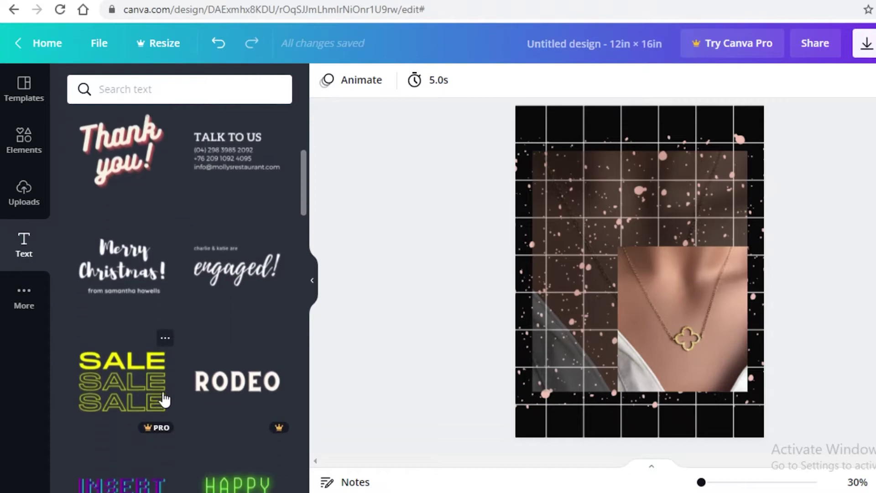
Step: Add the TALK TO US font combination and enlarge it over the upper part of the faded necklace photo
left_click(218, 305)
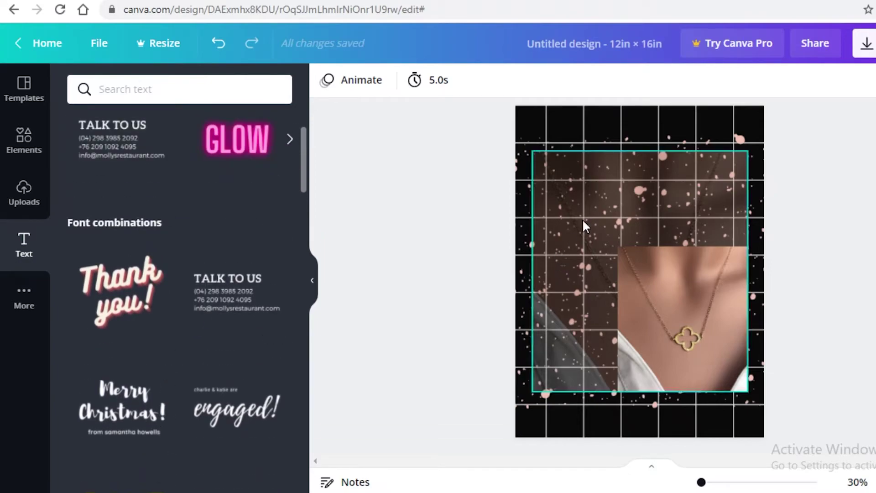
left_click(235, 283)
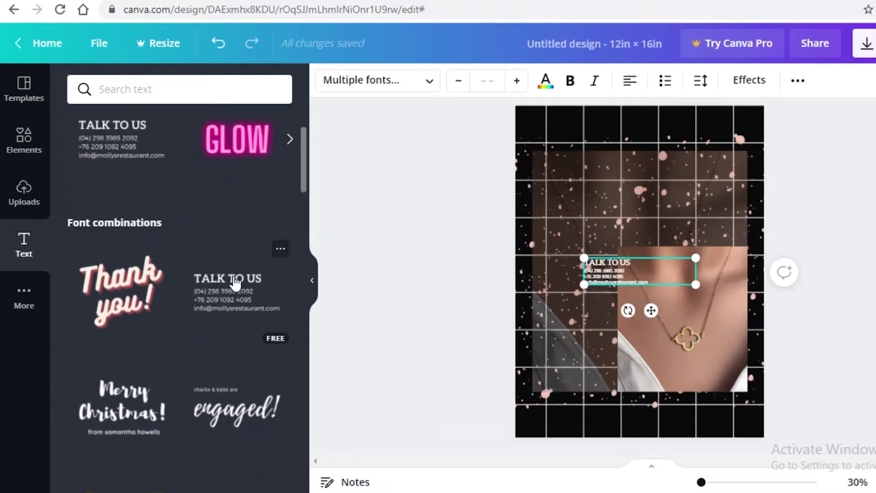
left_click_drag(555, 226, 475, 173)
left_click_drag(552, 246, 640, 170)
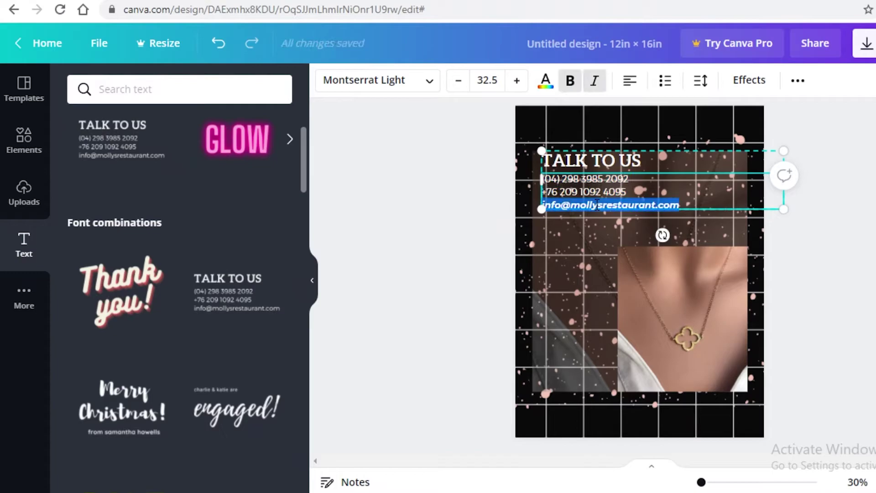
Step: Delete the sample e-mail and phone number lines beneath the TALK TO US heading
key("BackSpace")
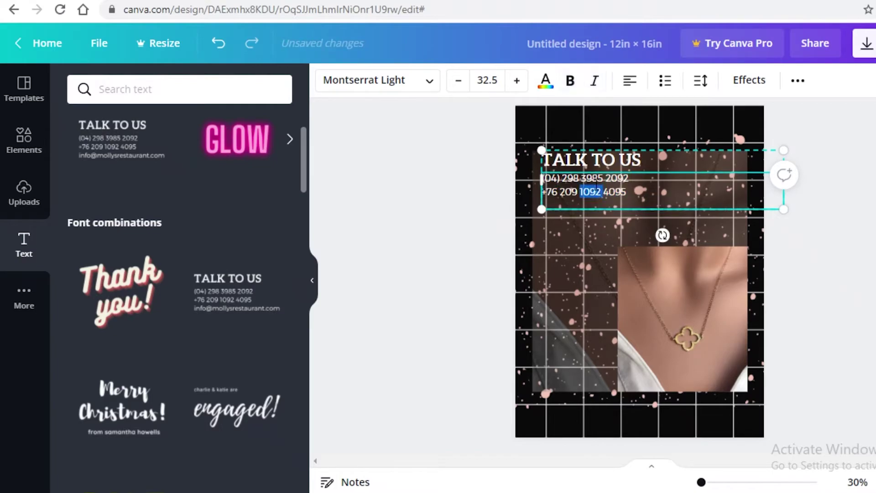
triple_click(597, 187)
key("BackSpace")
triple_click(596, 185)
key("BackSpace")
Step: Replace the heading text with "STAINLESS CLOVER GOLD PLATED NECKLACE" and move it slightly lower over the faded photo
left_click(602, 170)
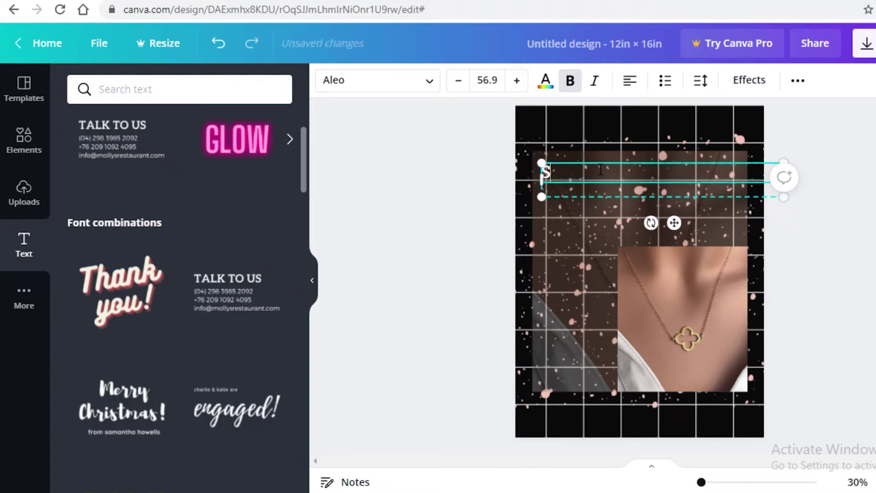
type("PR")
key("BackSpace")
key("BackSpace")
type("STAINLESS")
type("CLOB")
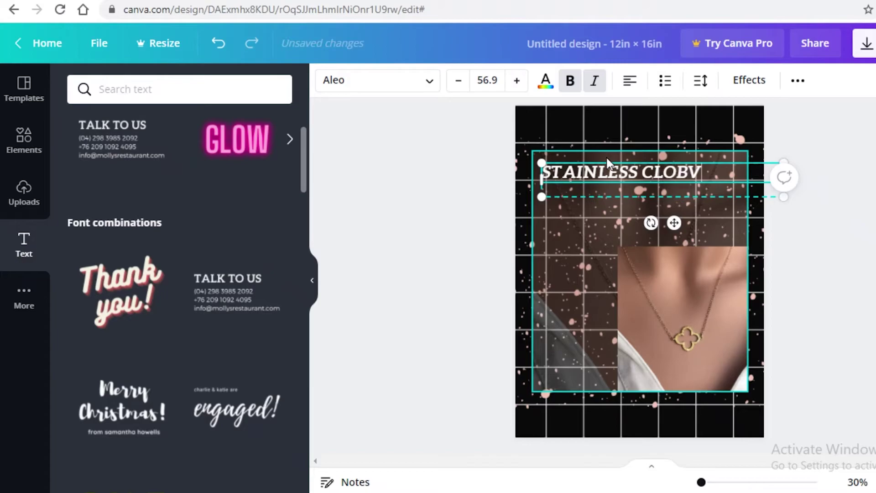
key("BackSpace")
type("VER GOLD")
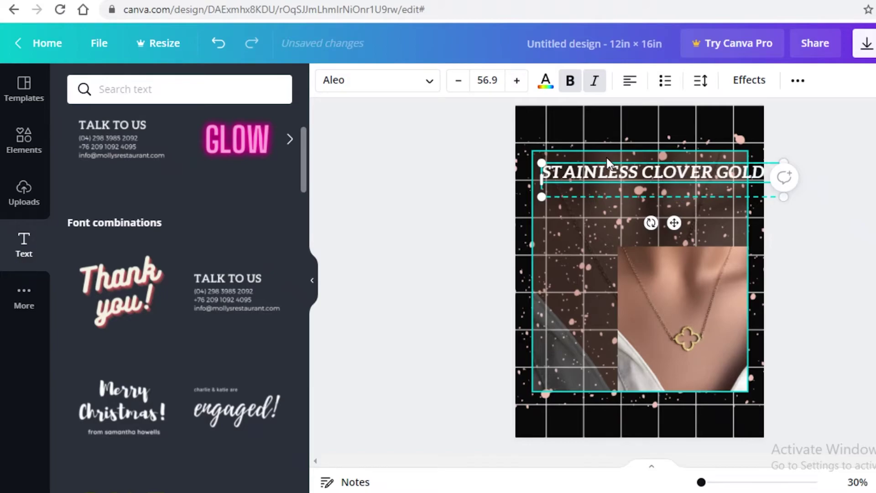
type(" PLATED NECKLACE")
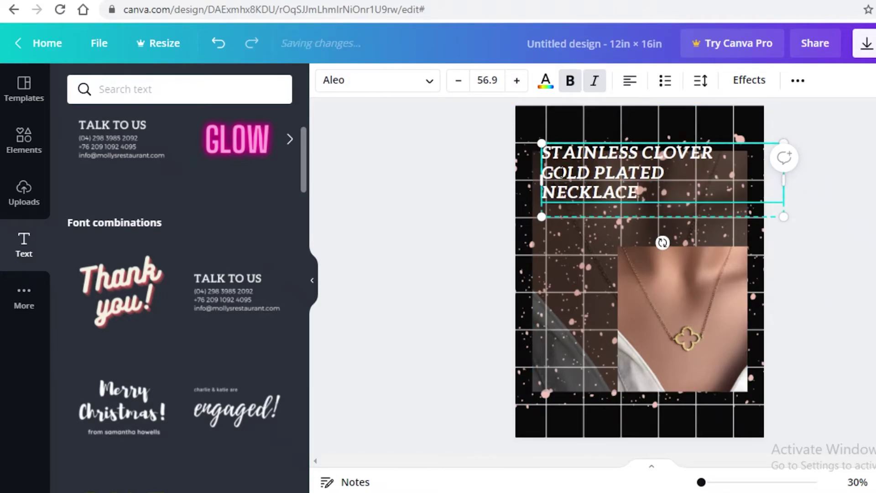
key("Escape")
left_click_drag(623, 181, 628, 204)
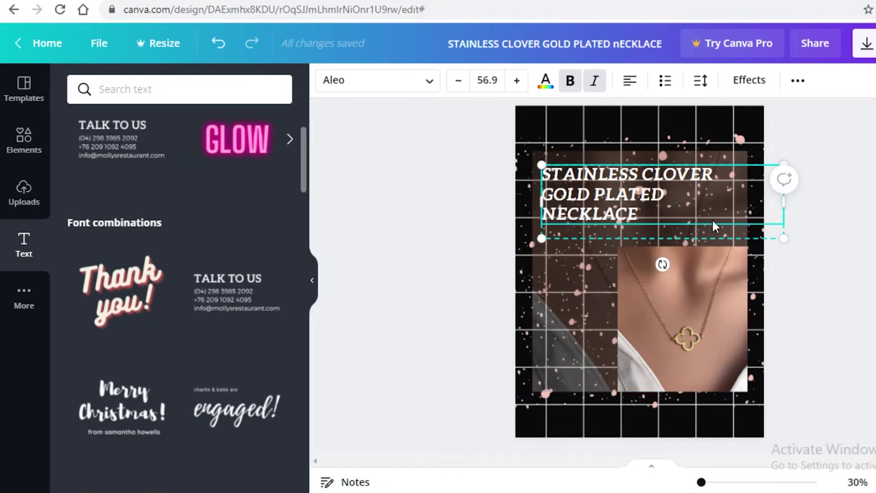
Step: Download the finished pin design as a PNG file
left_click(856, 245)
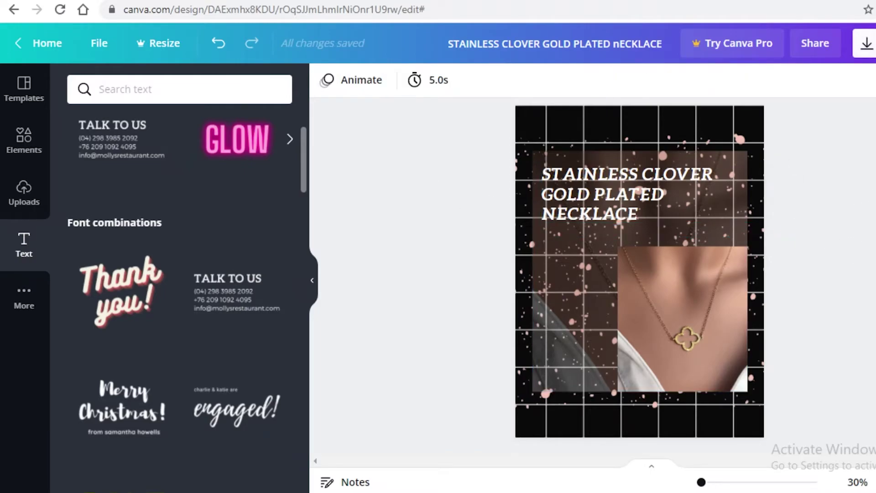
left_click(865, 44)
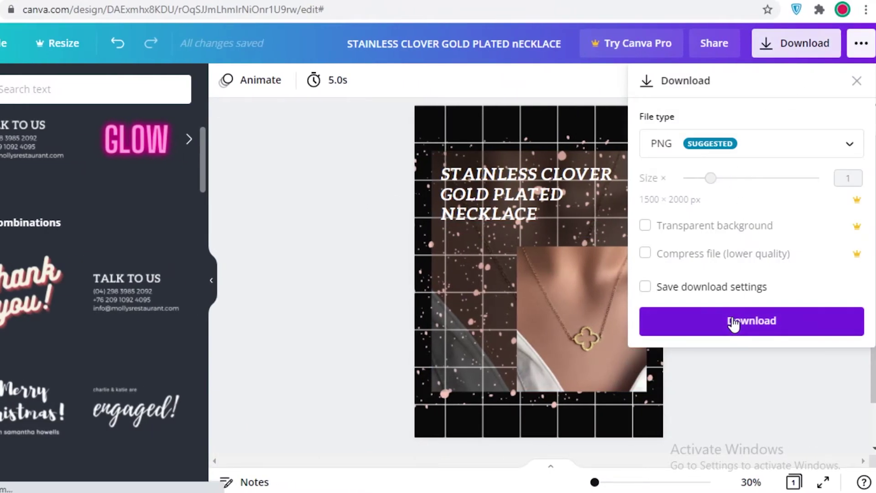
left_click(733, 322)
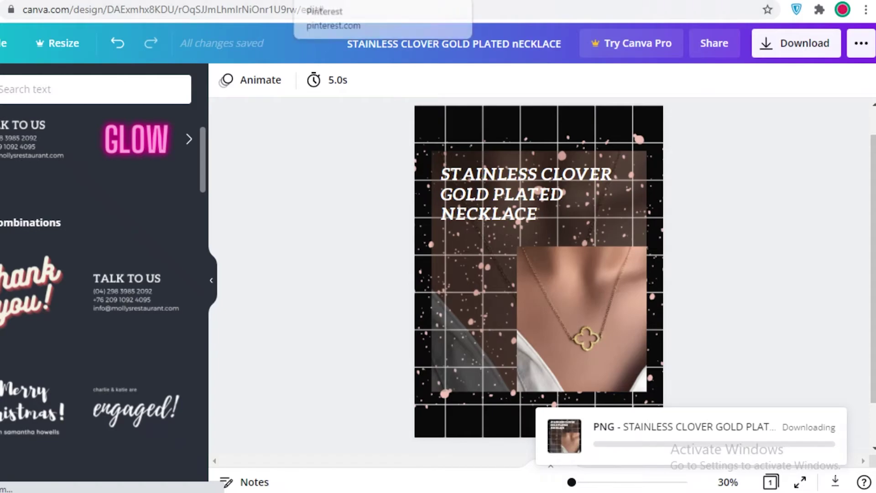
Step: Switch to Pinterest and start creating a new Pin
left_click(347, 1)
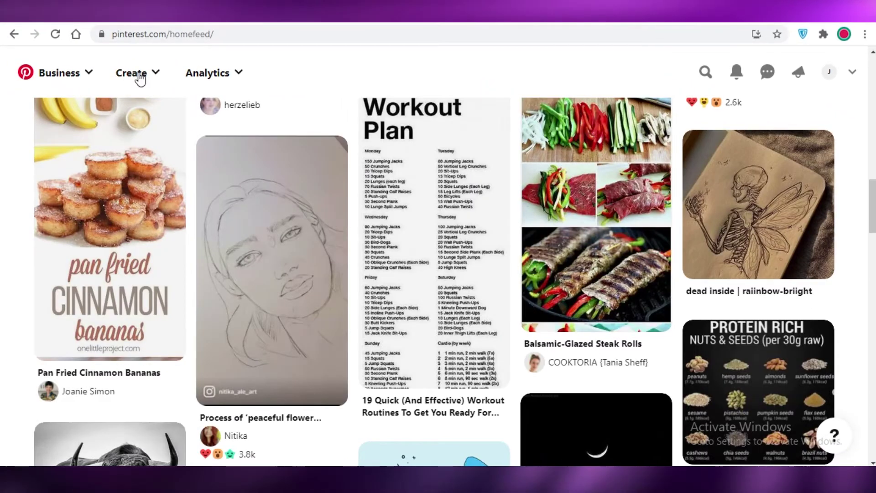
left_click(137, 76)
left_click(125, 114)
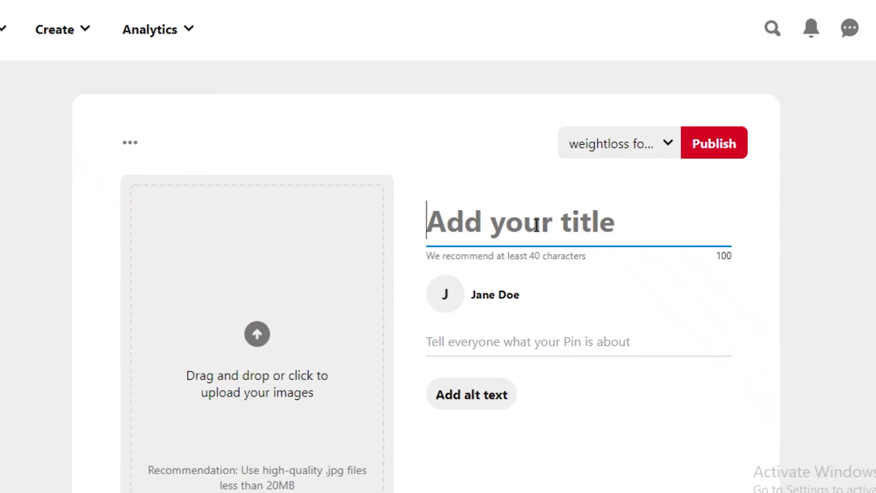
Step: Enter "Gold Plated Necklace Clover Necklace" as the Pin's title
key("BackSpace")
type("NEck")
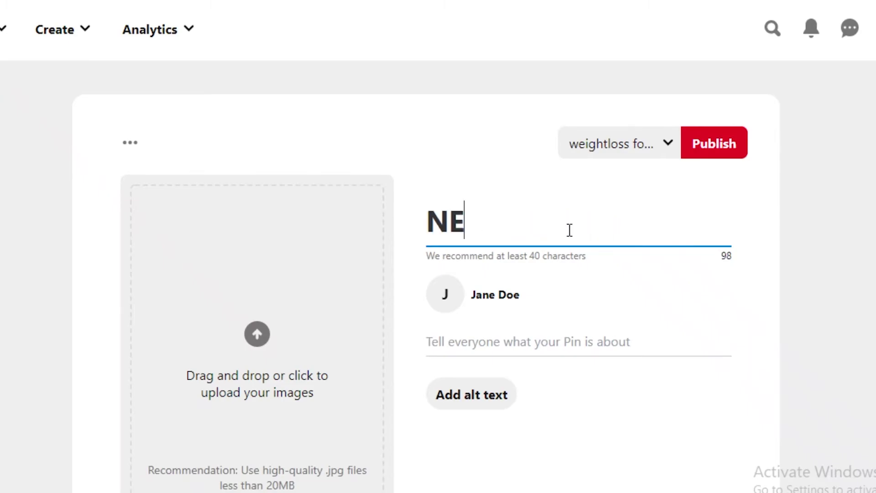
key("BackSpace")
key("BackSpace")
key("BackSpace")
key("BackSpace")
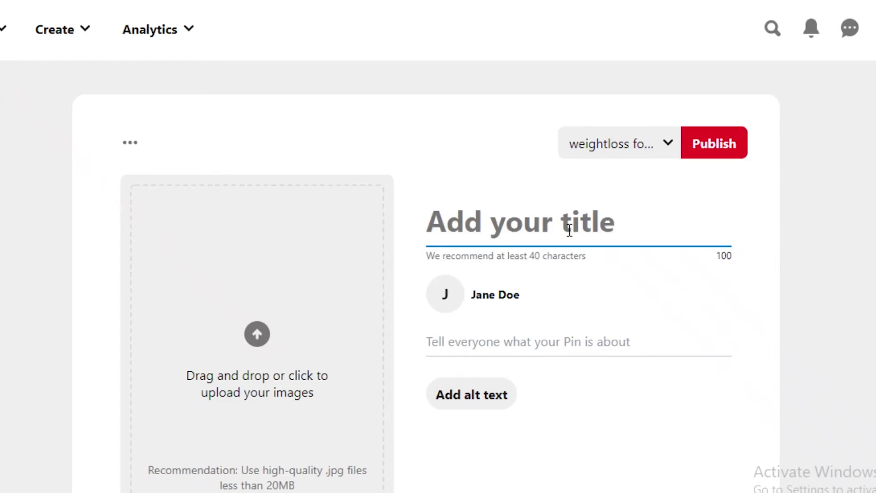
type("Gold Plated Neck")
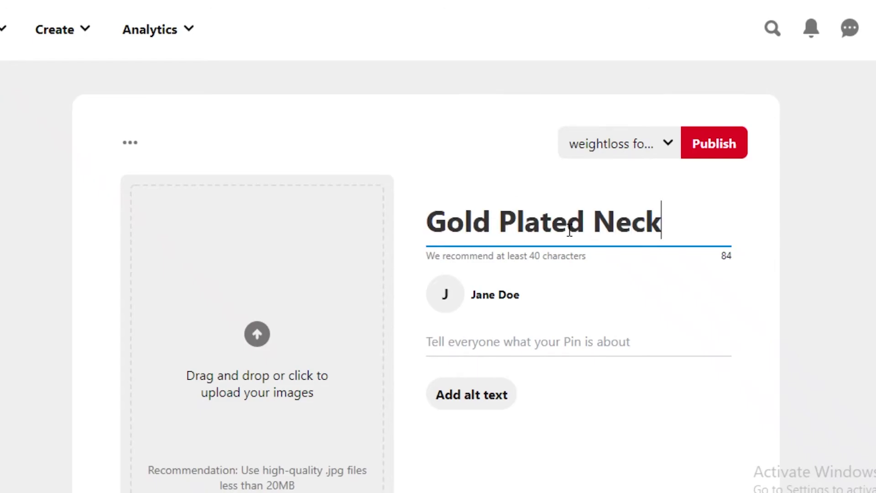
type("lace Clover Ne")
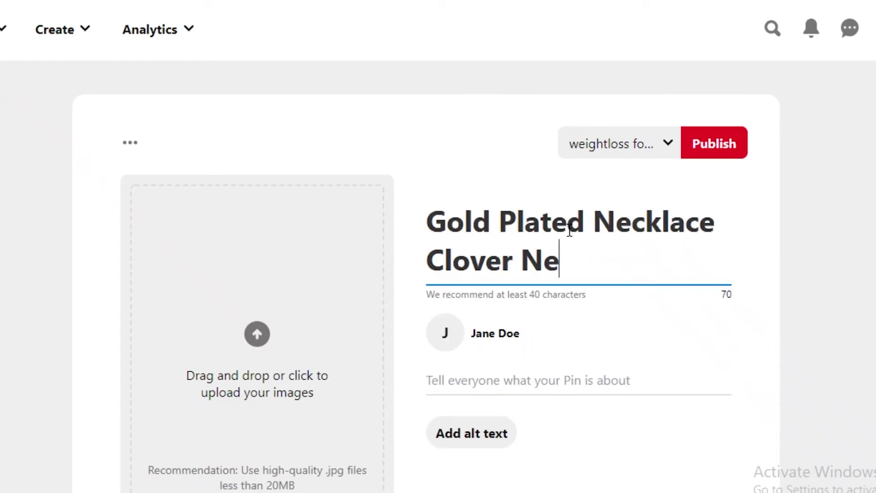
type("cklace")
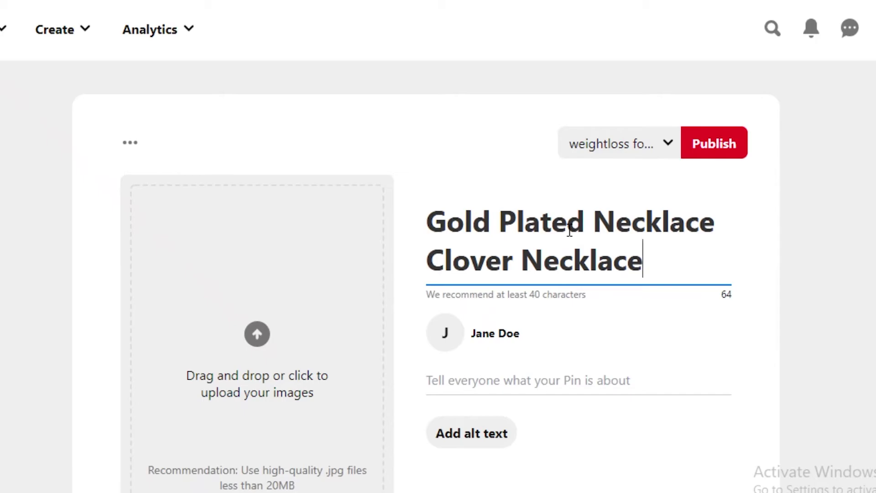
scroll(516, 379, "down", 3)
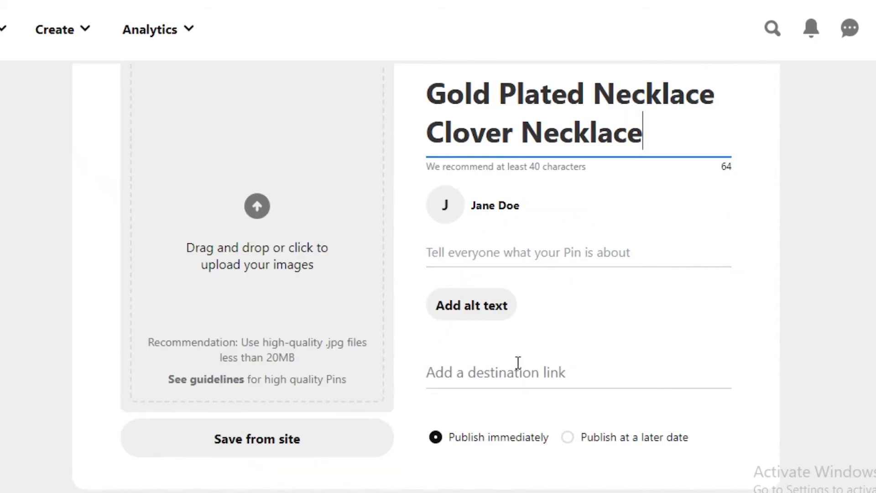
left_click(553, 245)
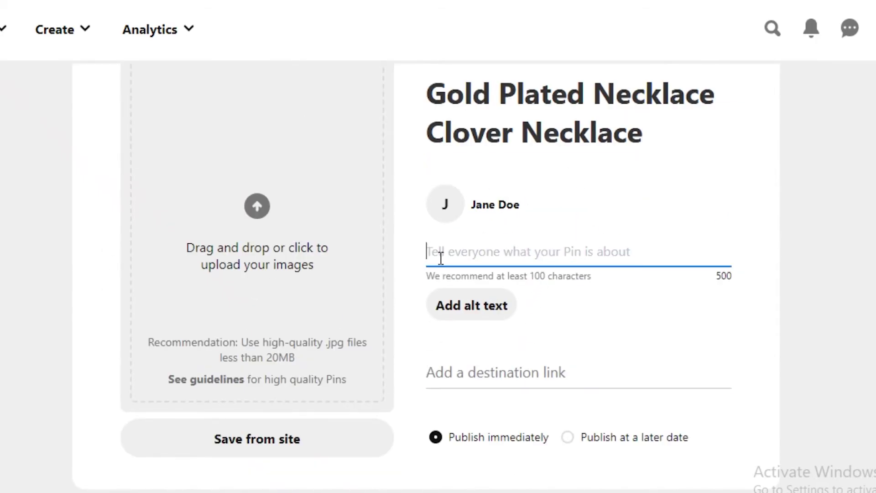
left_click(479, 367)
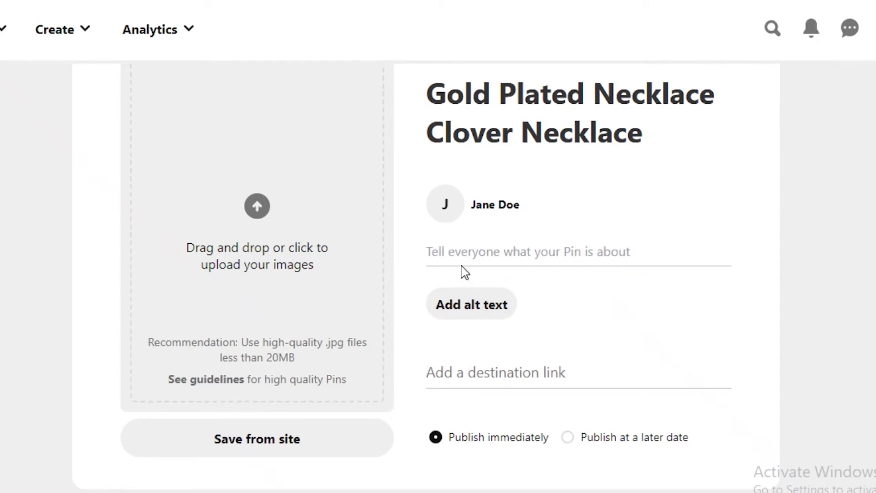
left_click(481, 253)
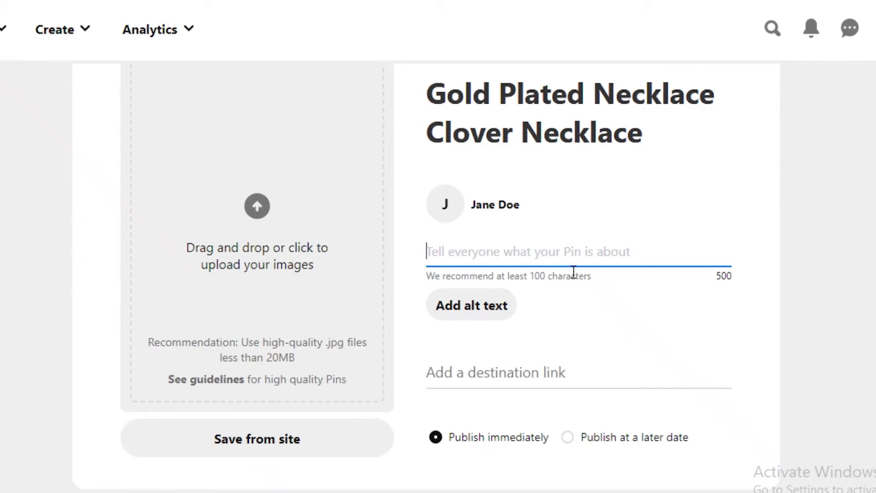
left_click(516, 367)
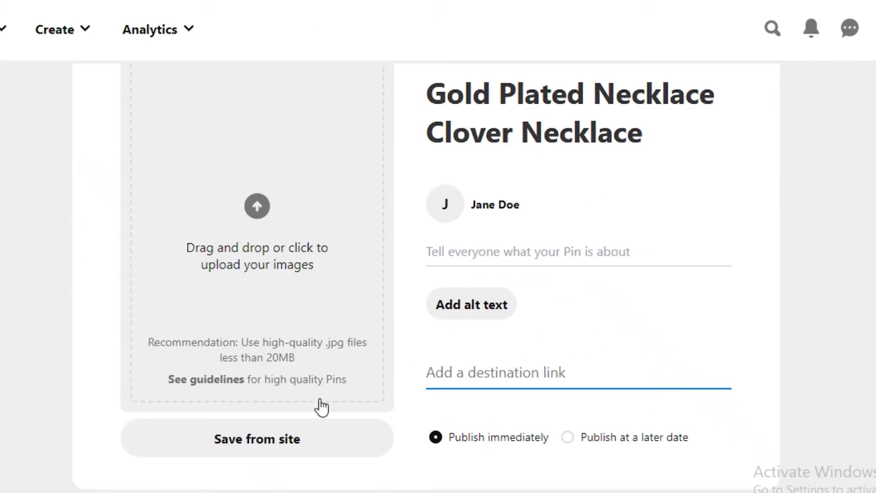
Step: Upload the downloaded image STAINLESS CLOVER GOLD PLATED nECKLACE to the Pin and dismiss the Canva Pro offer
left_click(258, 192)
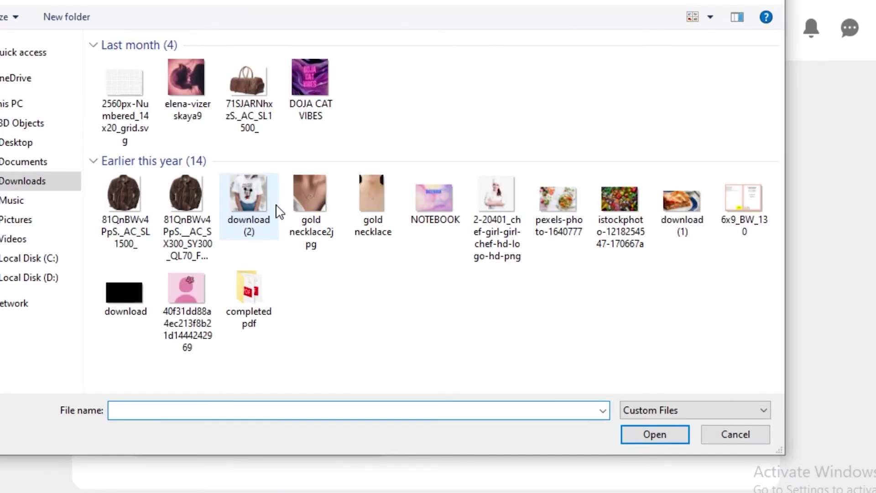
left_click(132, 91)
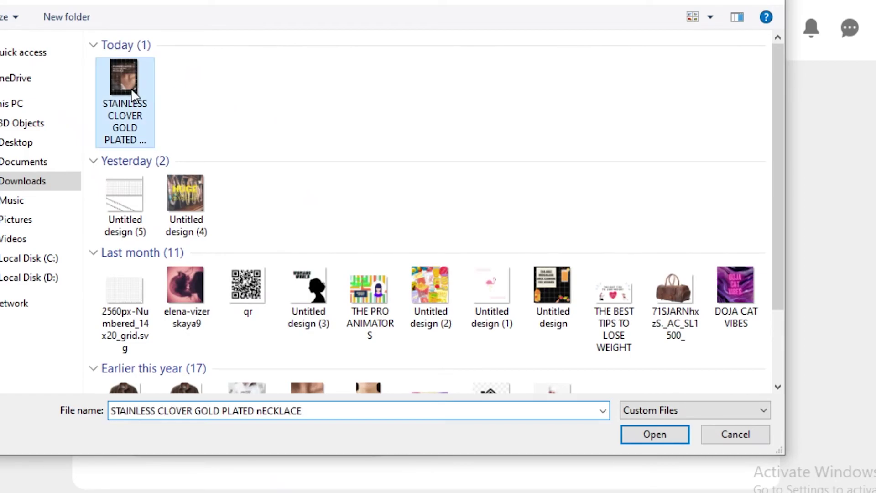
left_click(650, 436)
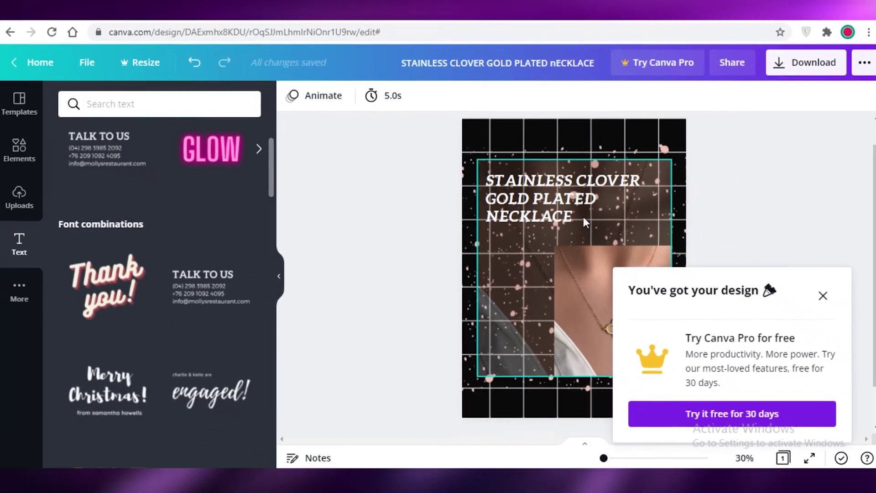
left_click(823, 295)
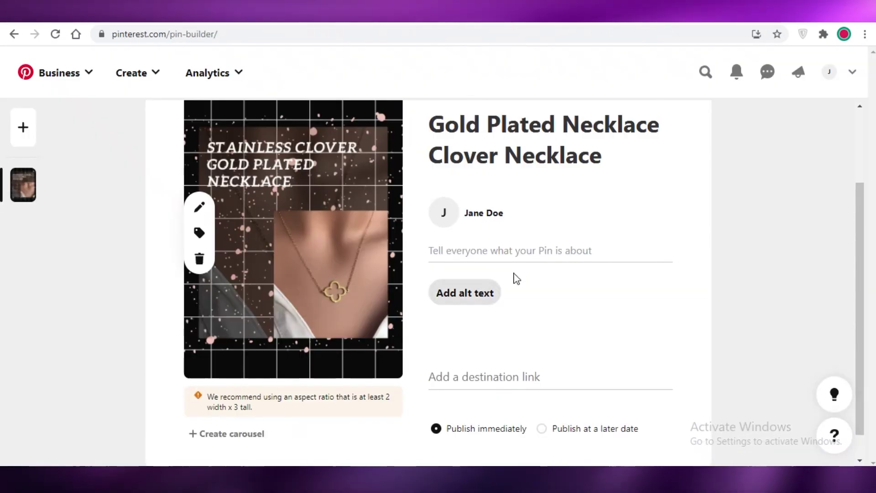
Step: Copy the Amazon Associates page address affiliate-program.amazon.com and paste it as the Pin's destination link
scroll(638, 263, "down", 1)
left_click(475, 345)
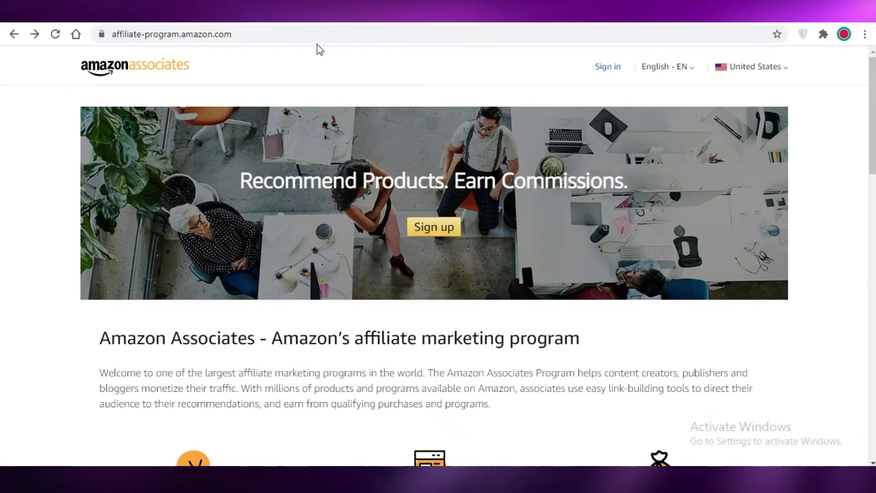
left_click(319, 33)
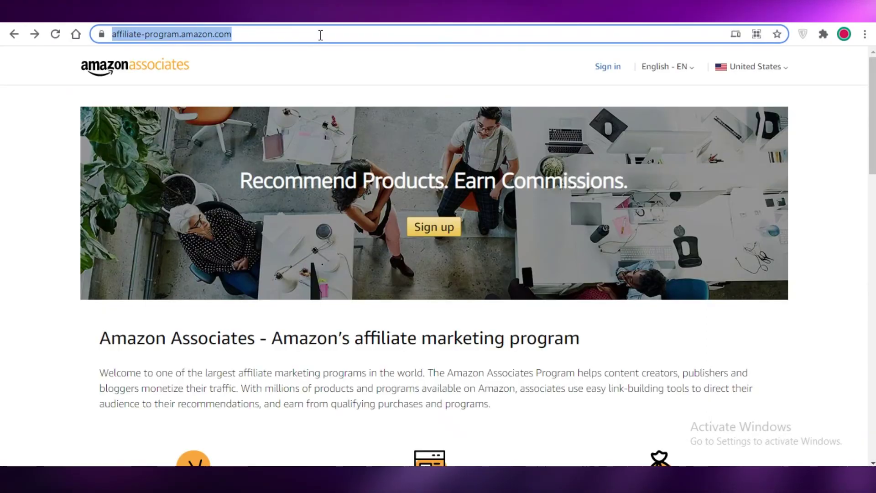
right_click(319, 35)
left_click(358, 127)
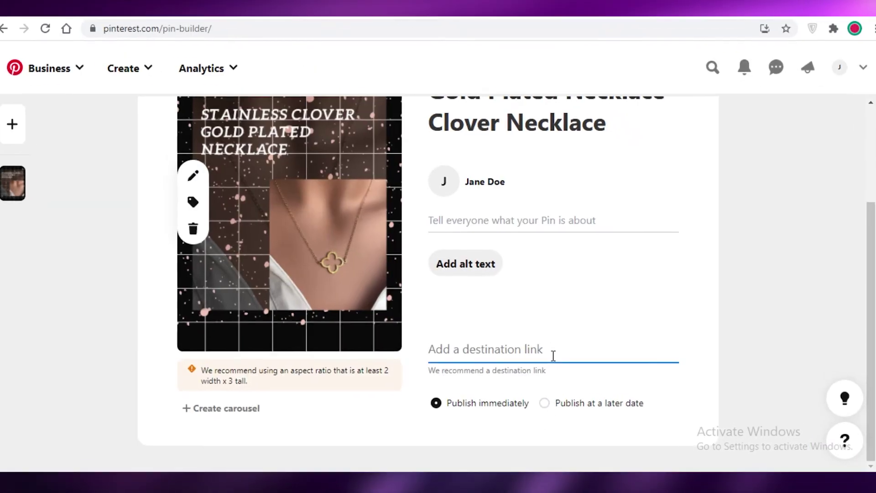
right_click(552, 356)
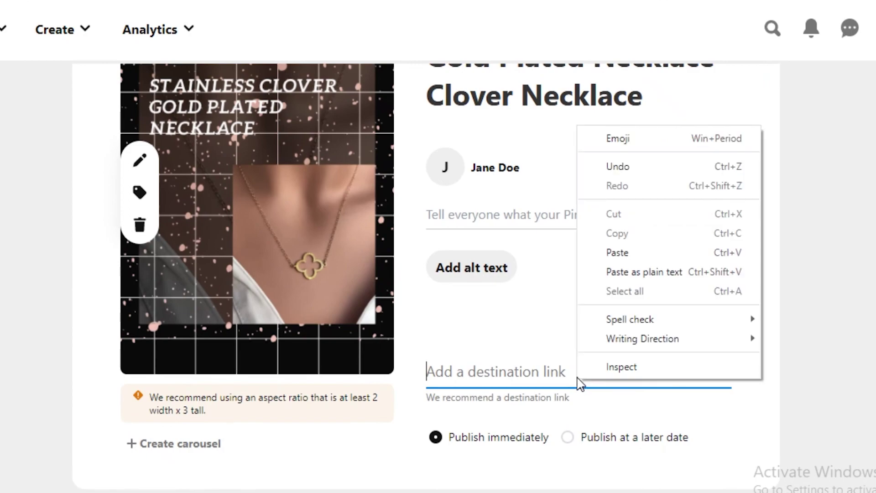
left_click(645, 251)
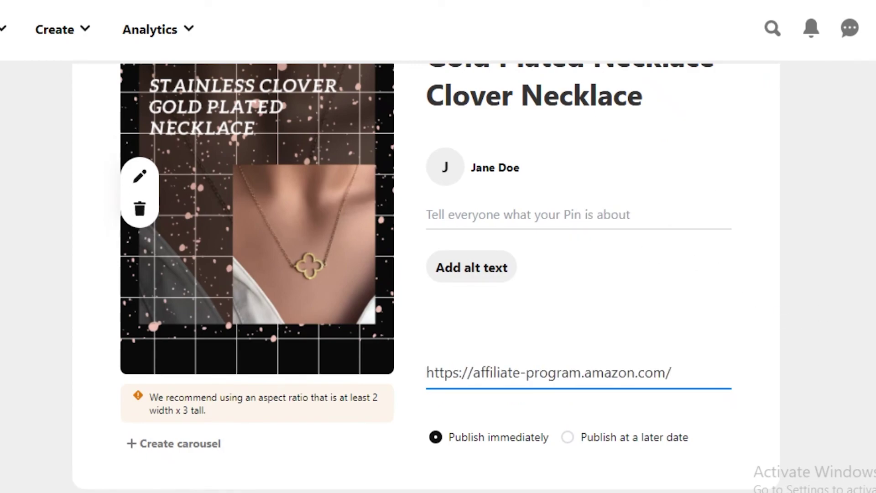
Step: Publish the completed necklace Pin
scroll(348, 485, "up", 4)
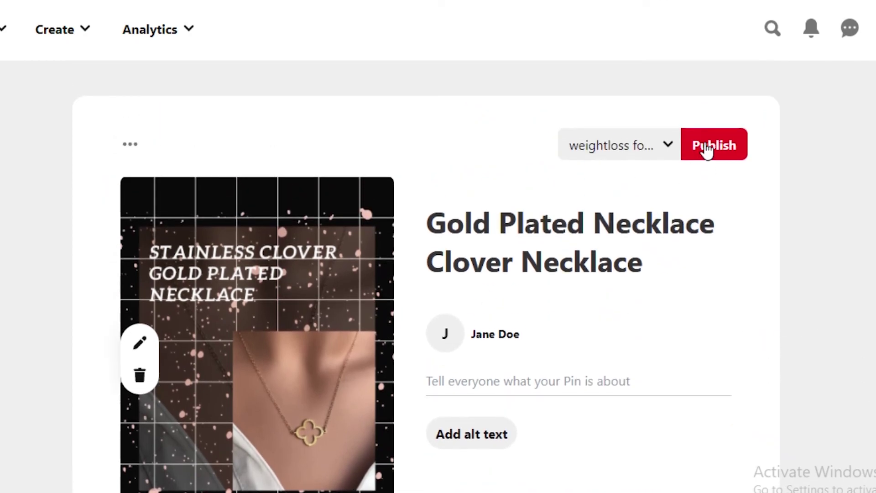
left_click(706, 149)
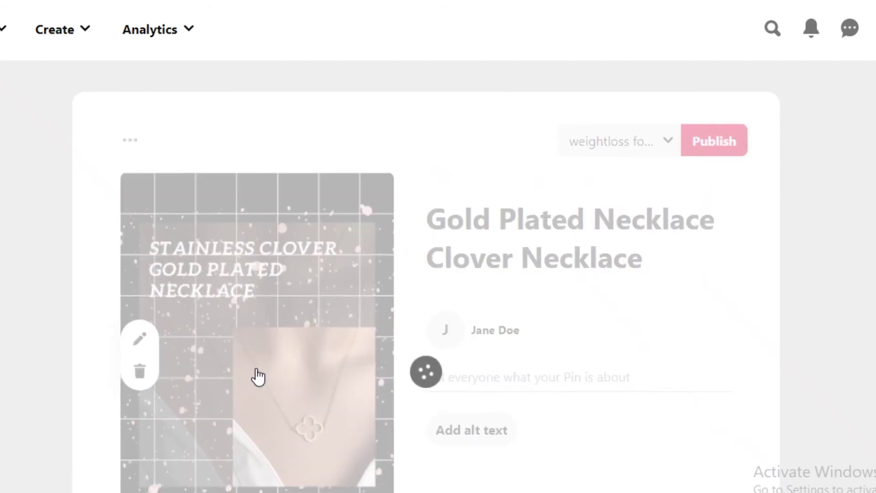
scroll(411, 367, "down", 4)
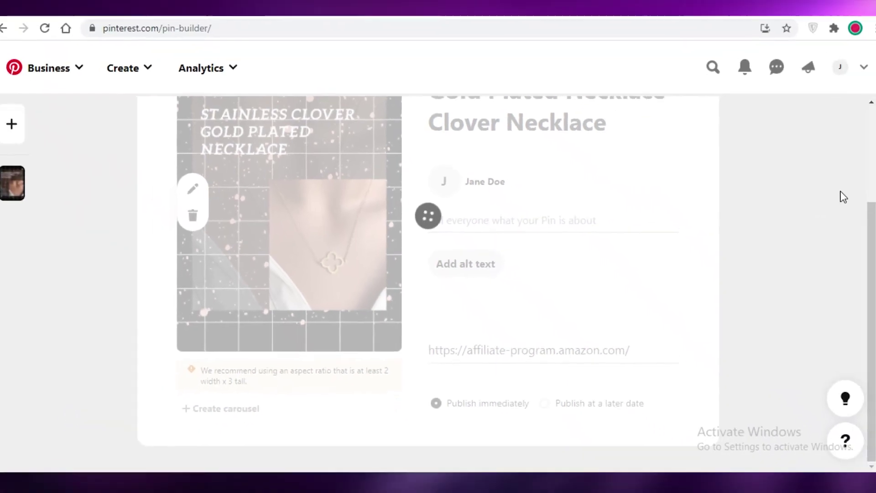
scroll(840, 199, "up", 3)
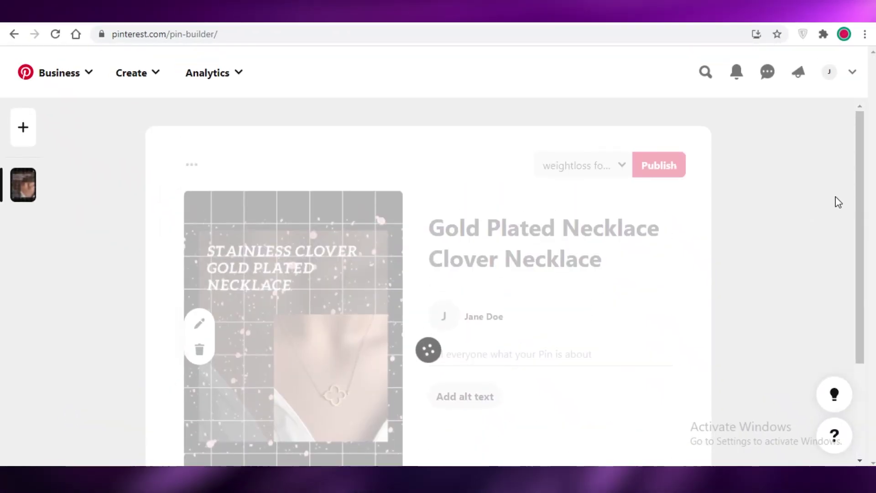